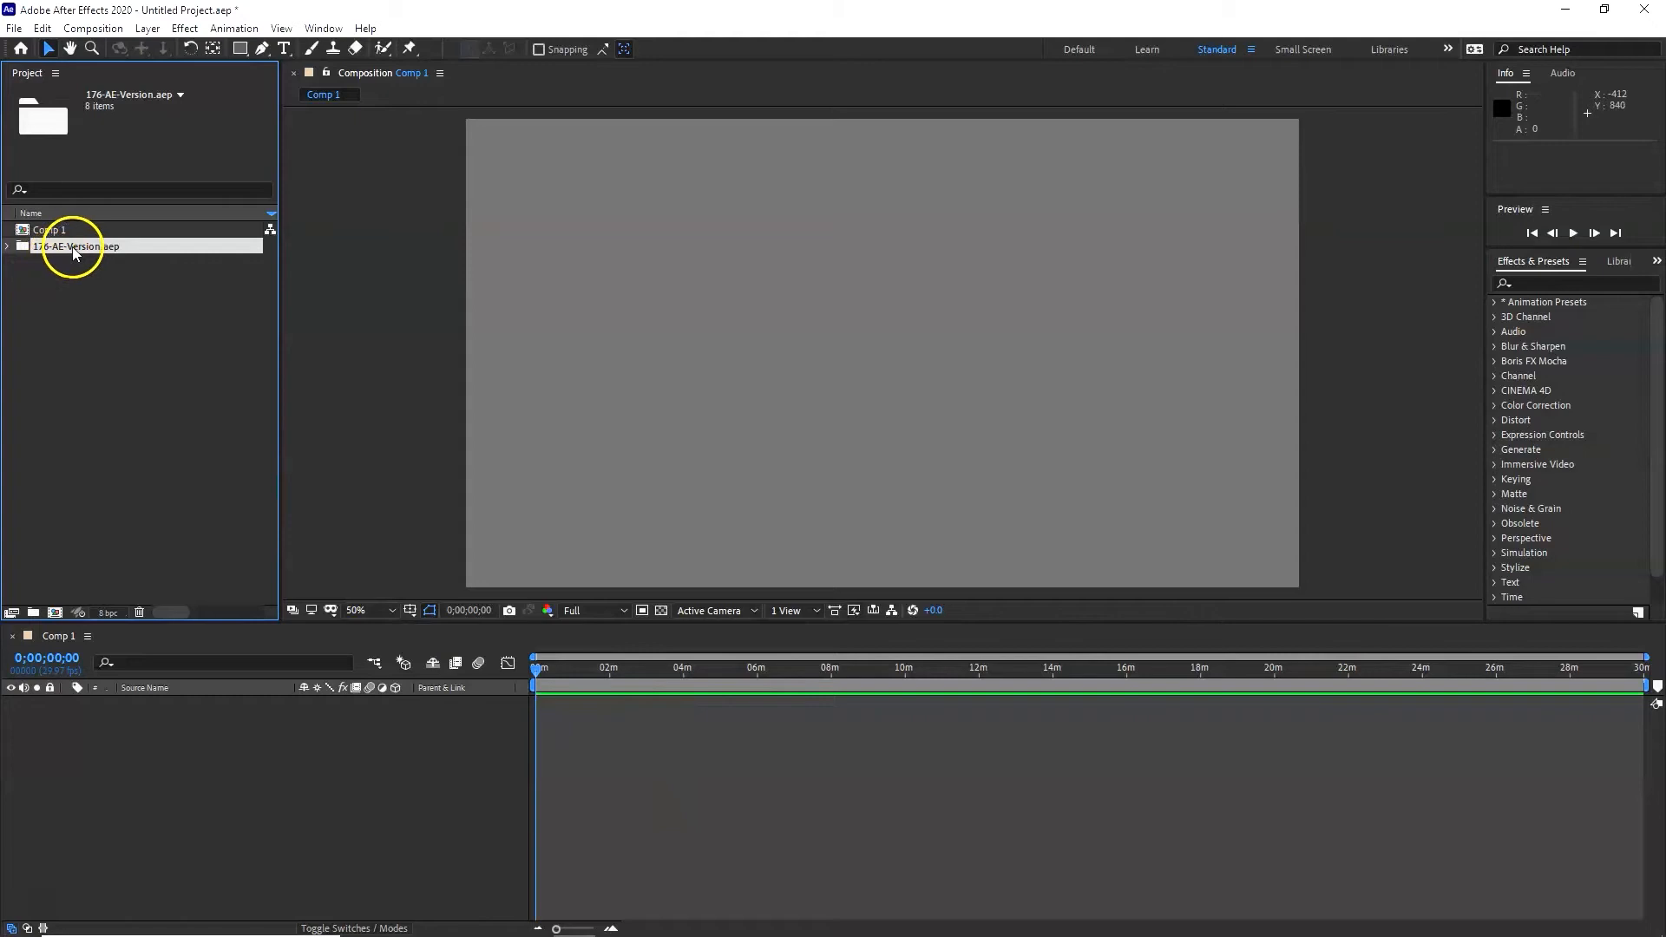
- Open the title composition nested in CallOut_04 and change its main title text to "BLUE82"
click(8, 247)
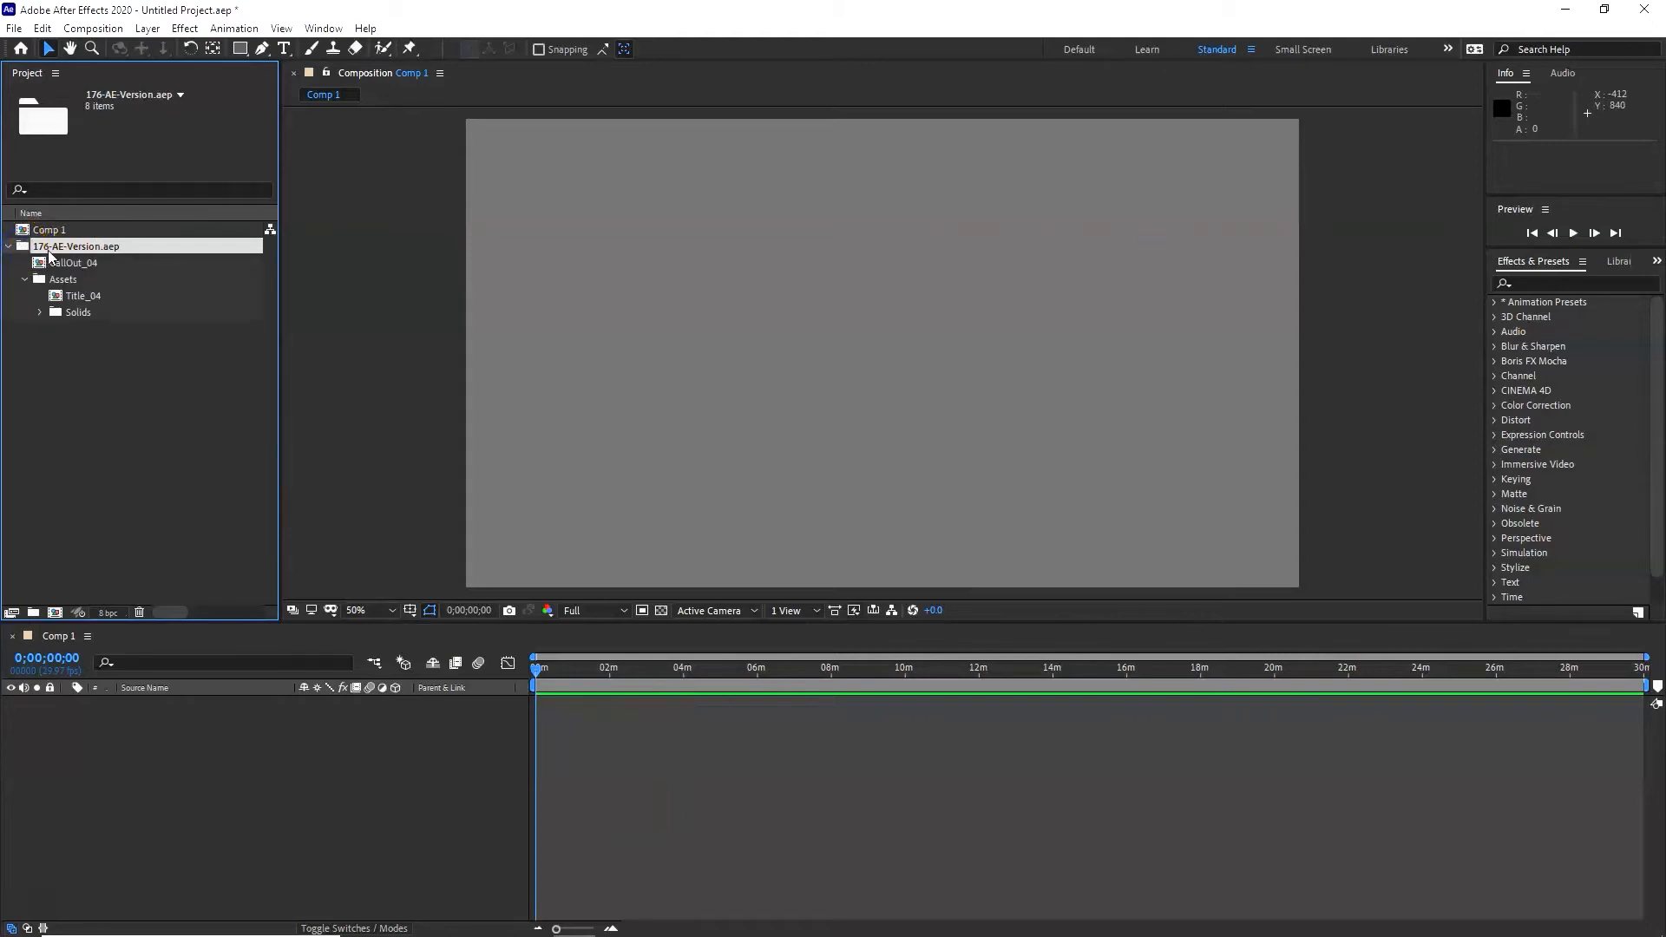
double_click(87, 269)
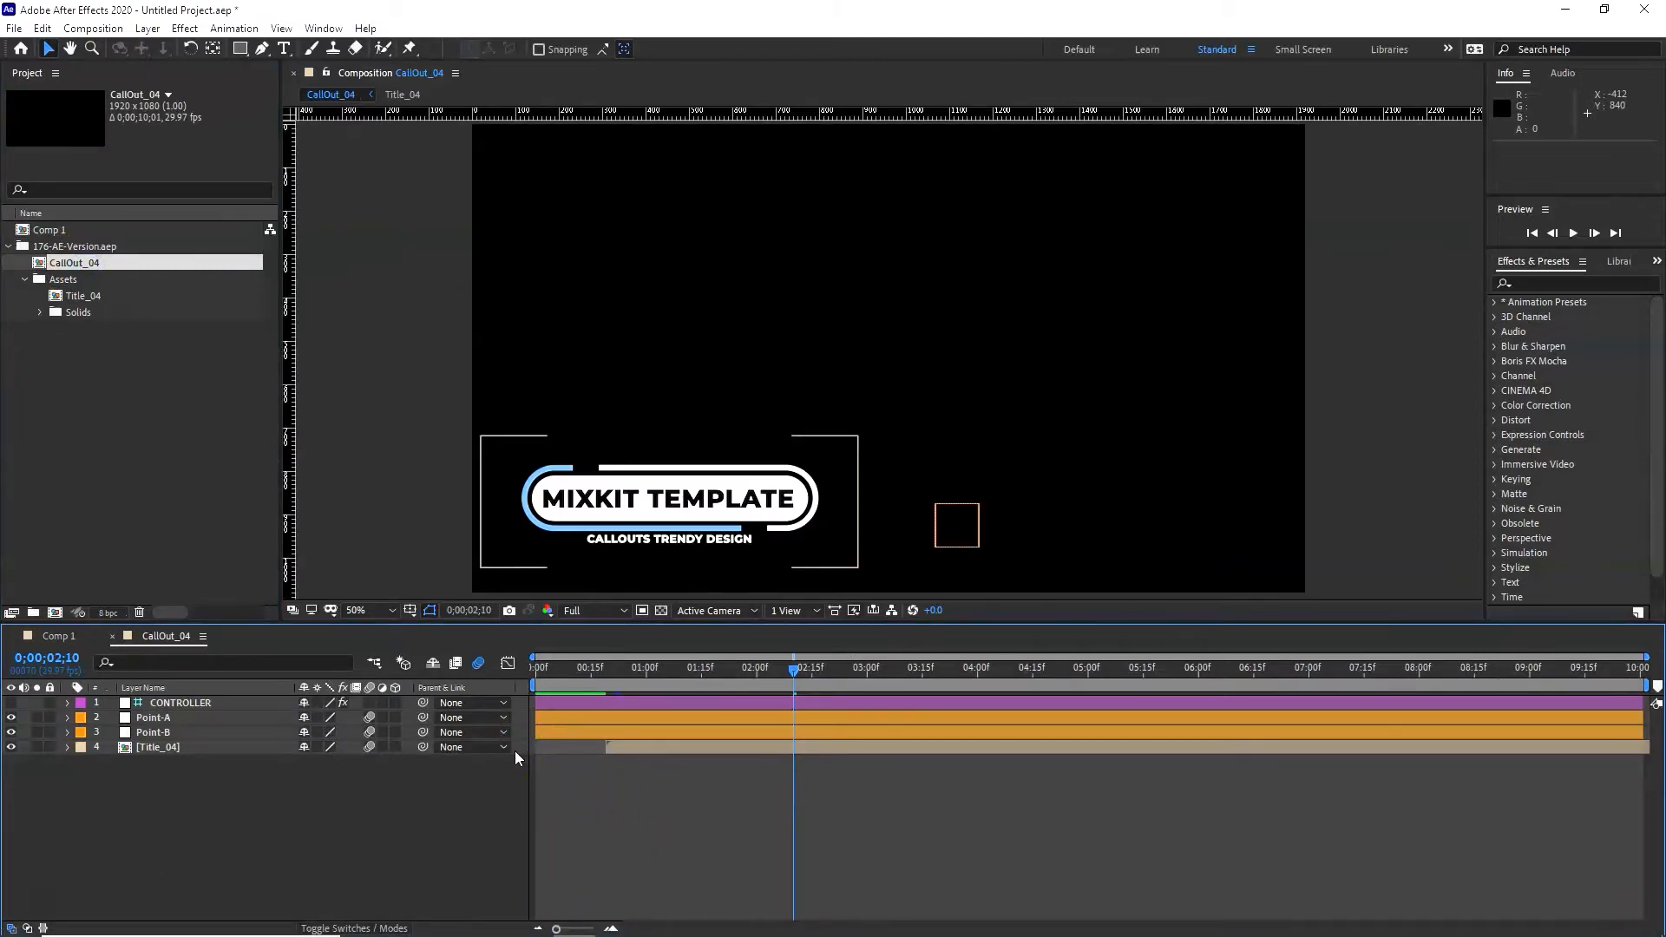
double_click(631, 512)
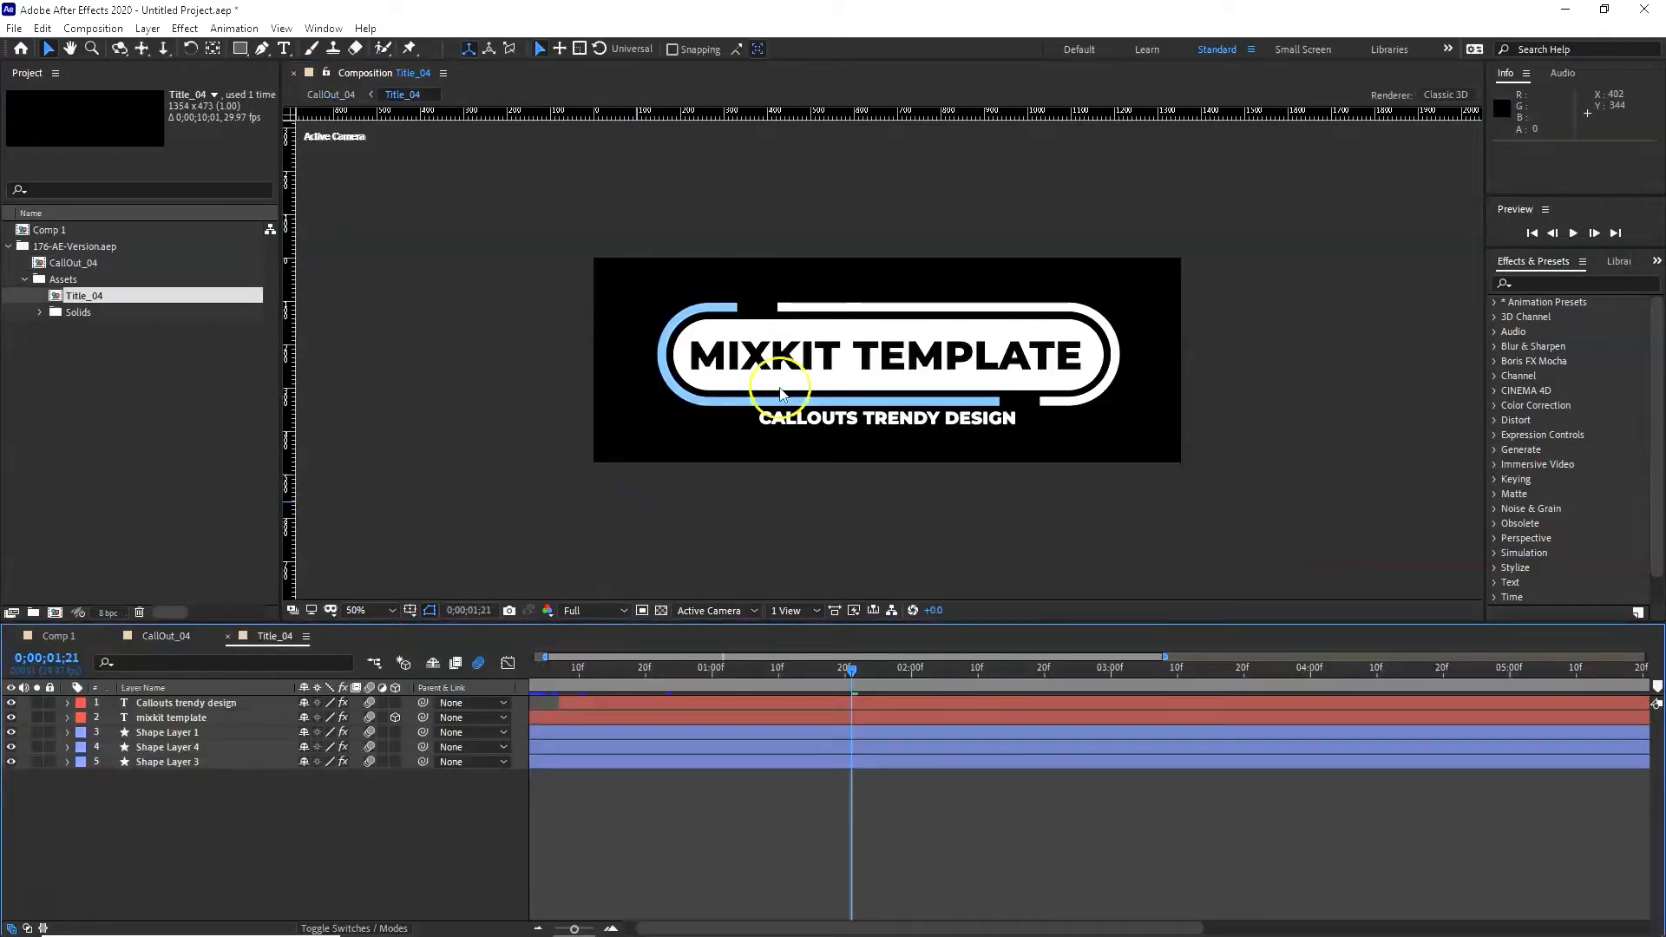
double_click(804, 351)
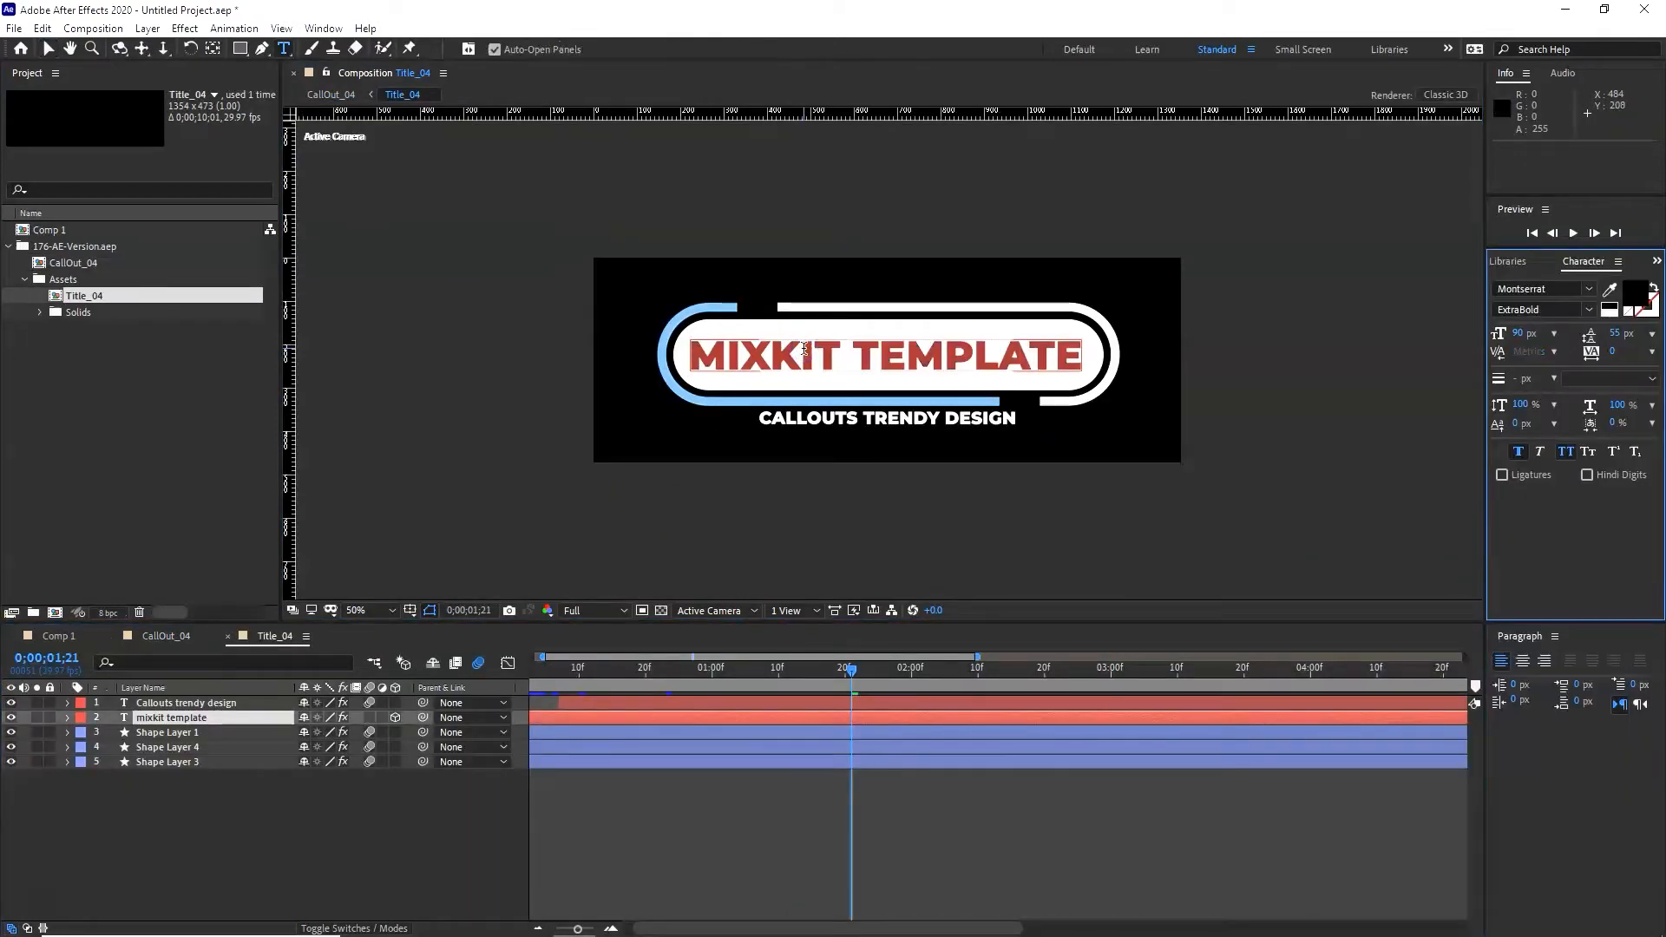
text(B)
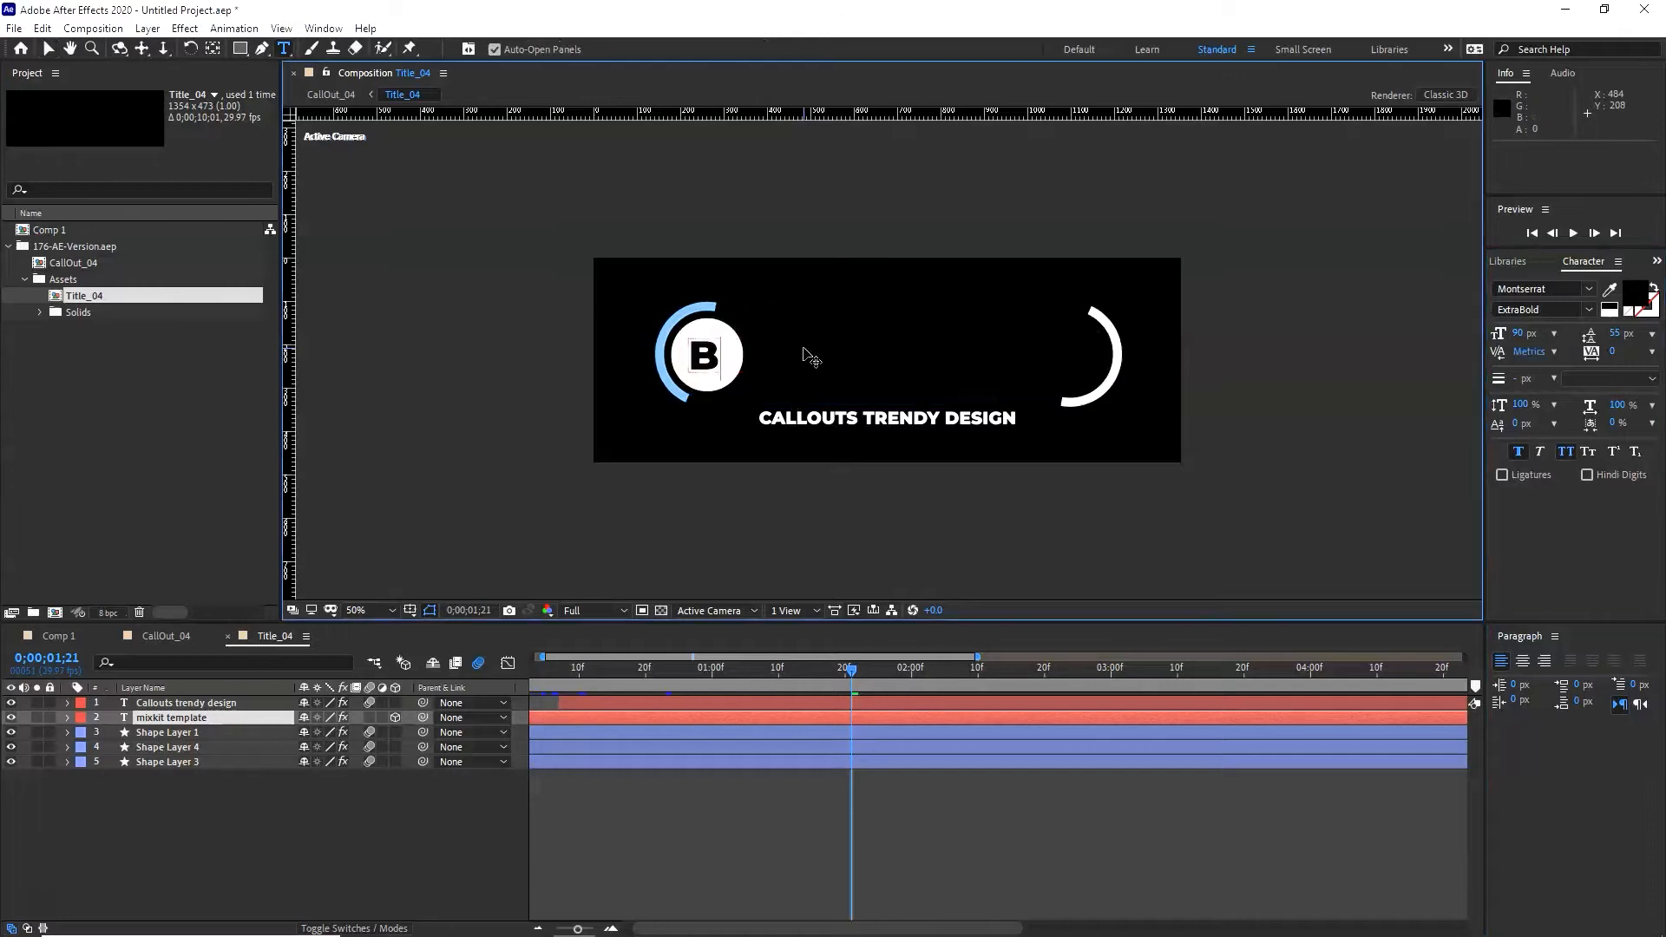
text(LUE82)
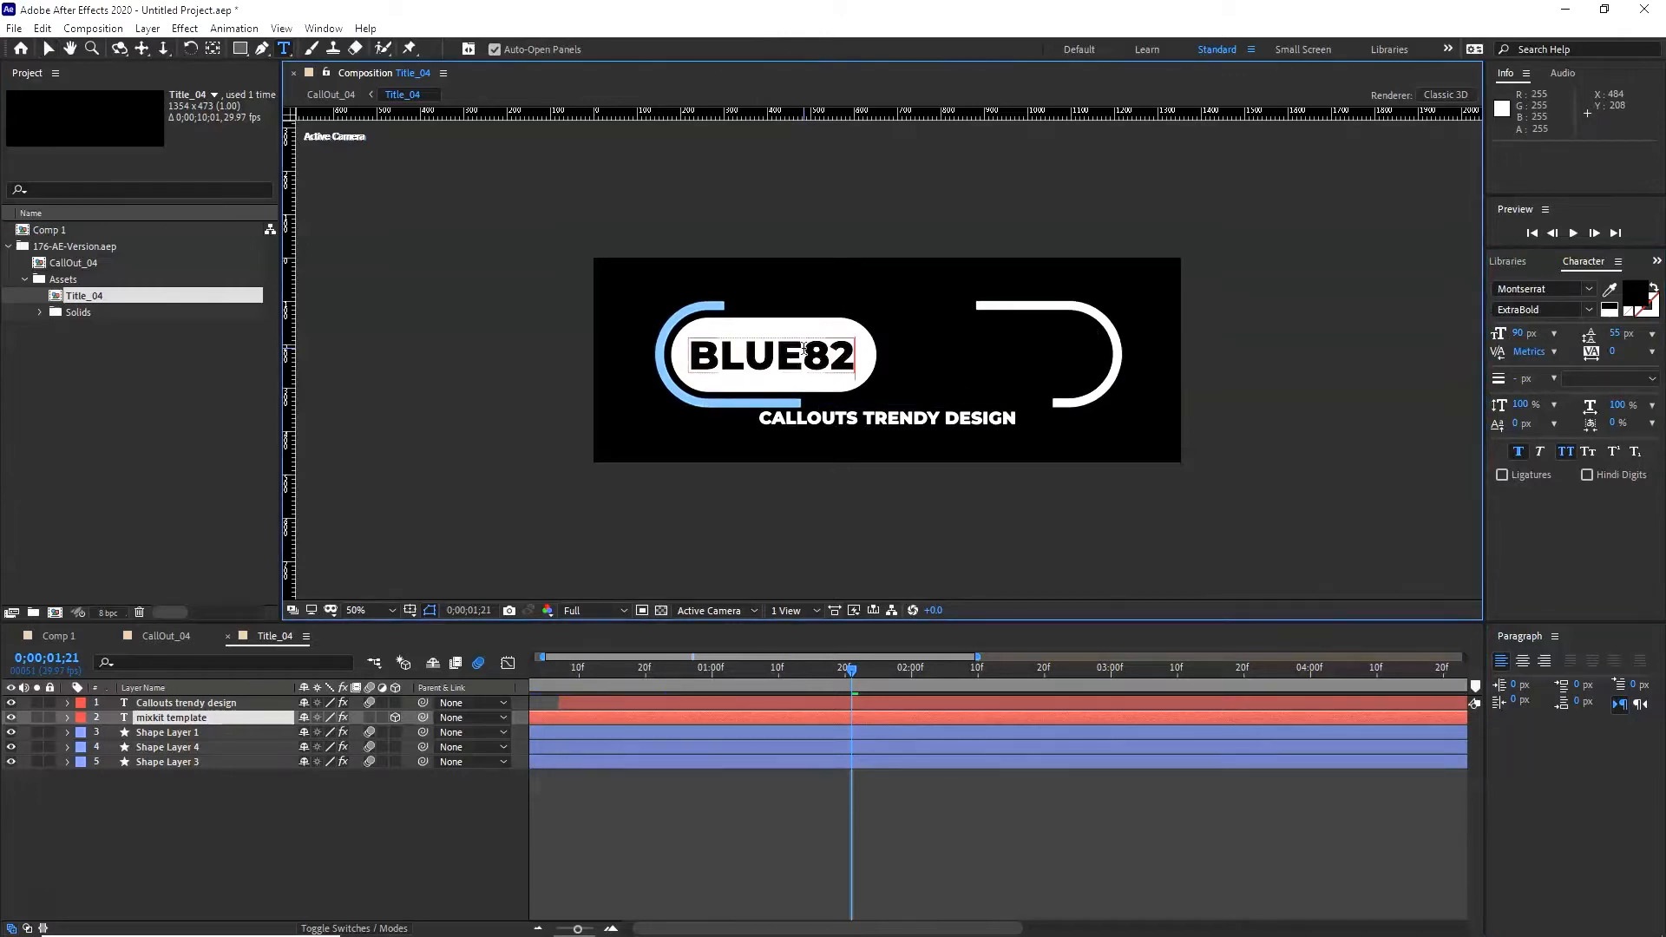
- Replace the "Callouts trendy design" subtitle text with "LIKE AND SUBSCRIBE"
click(170, 703)
key(Caps_Lock)
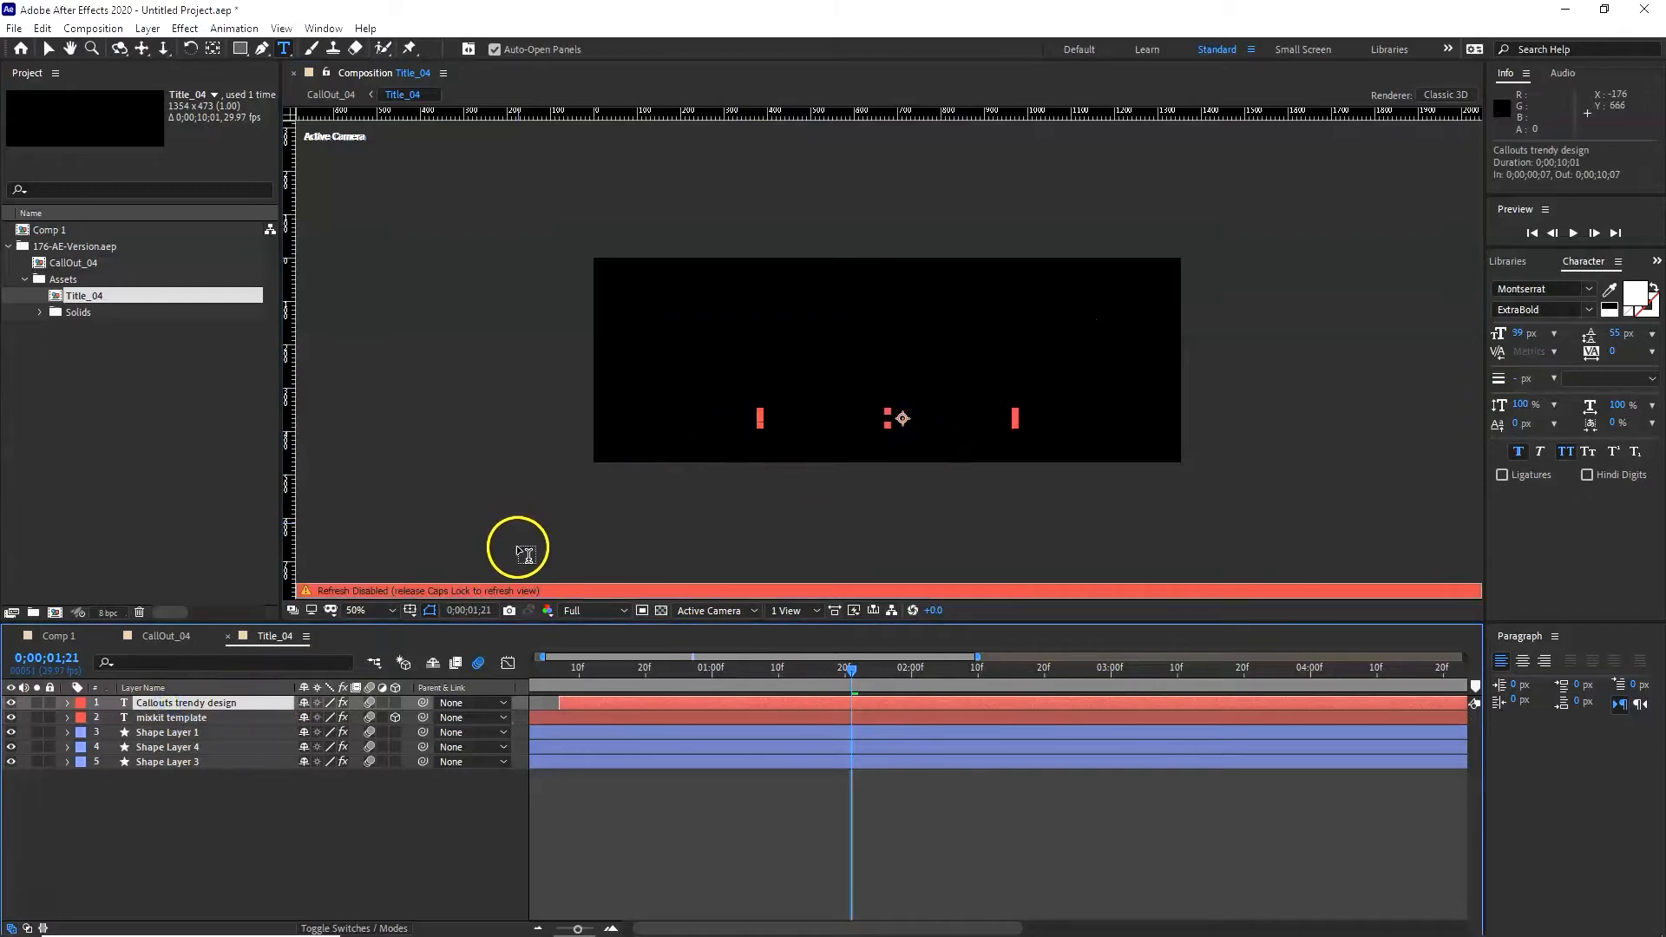
key(Caps_Lock)
double_click(835, 420)
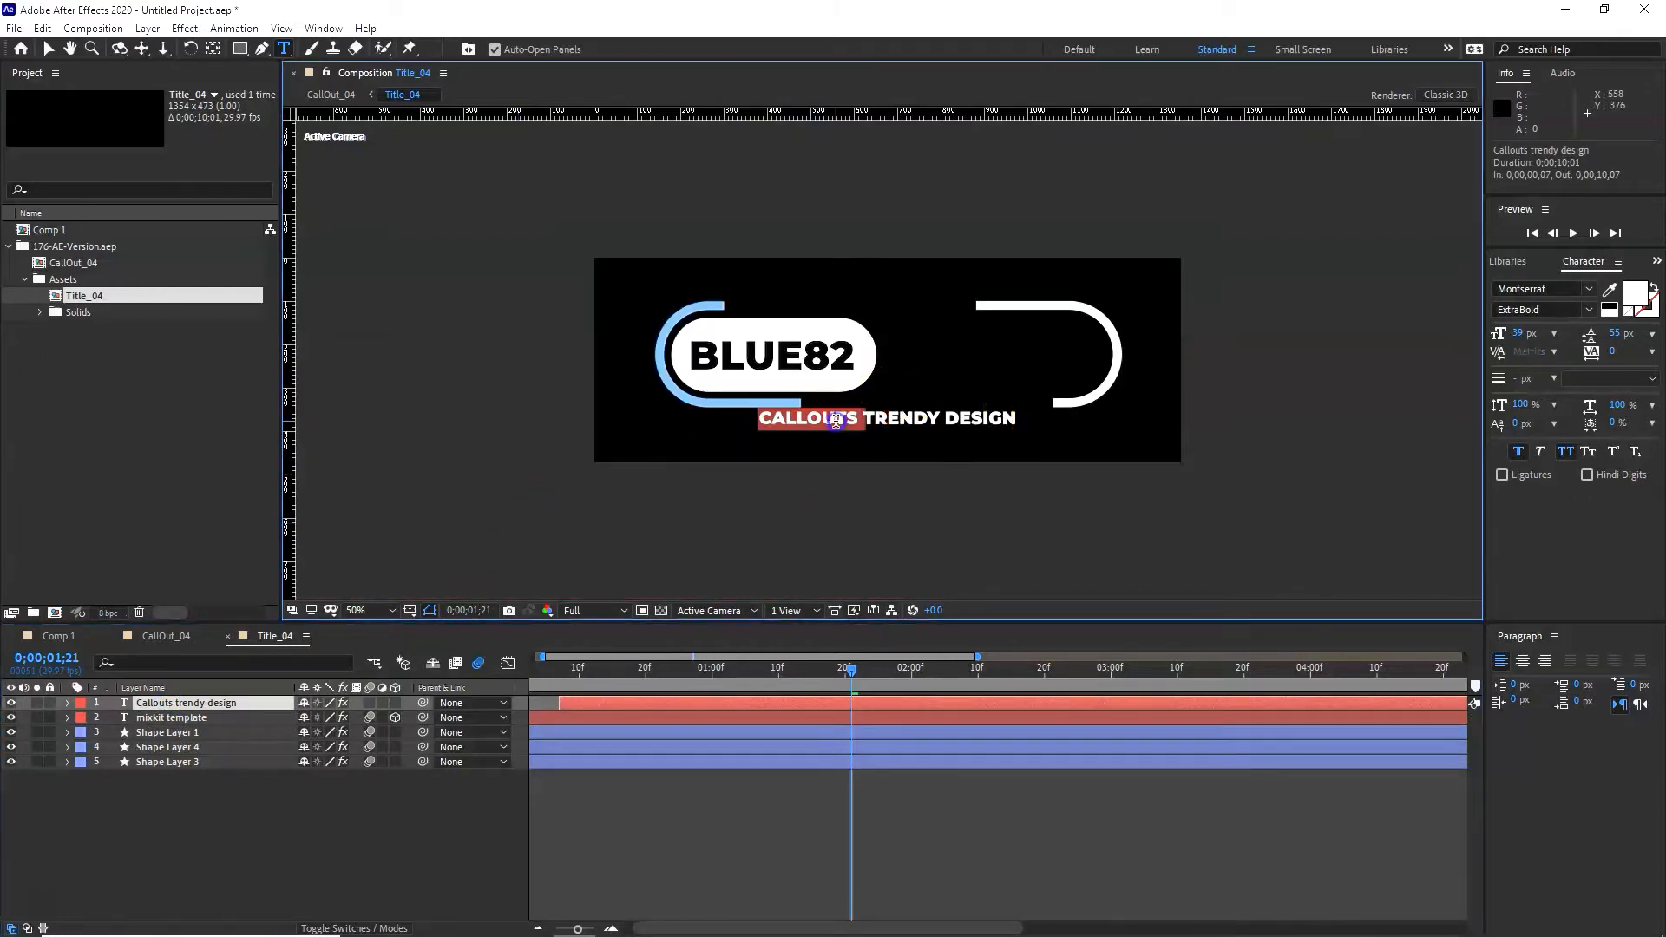
click(835, 420)
text(LIKE )
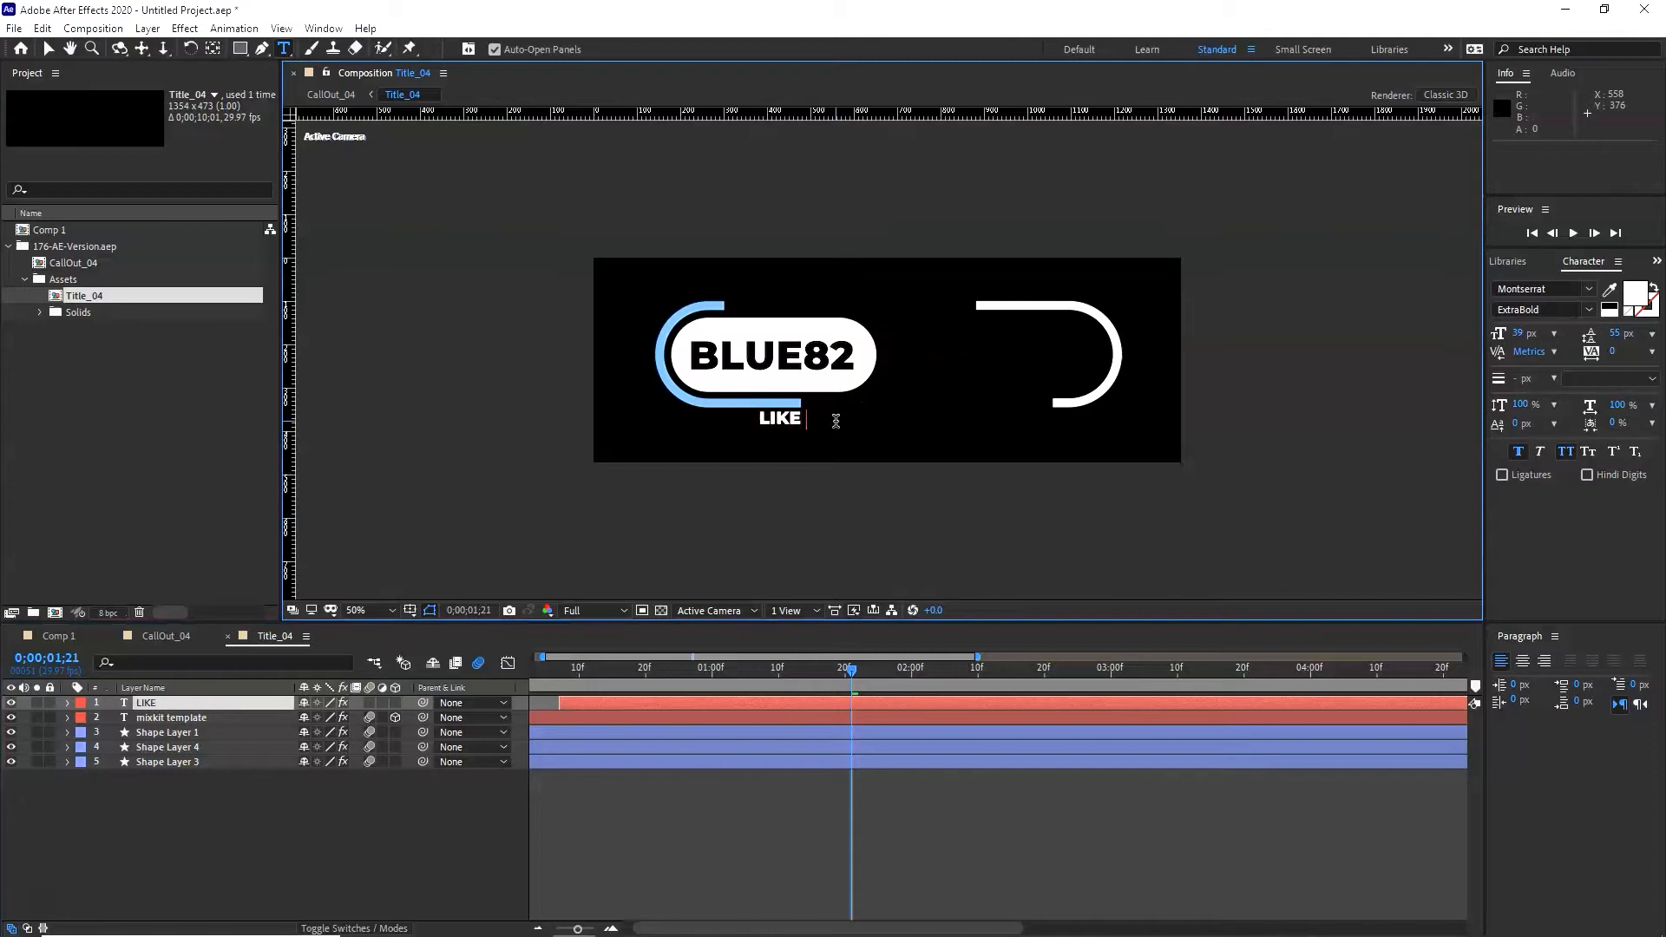
text(AND SUBSCRIBE)
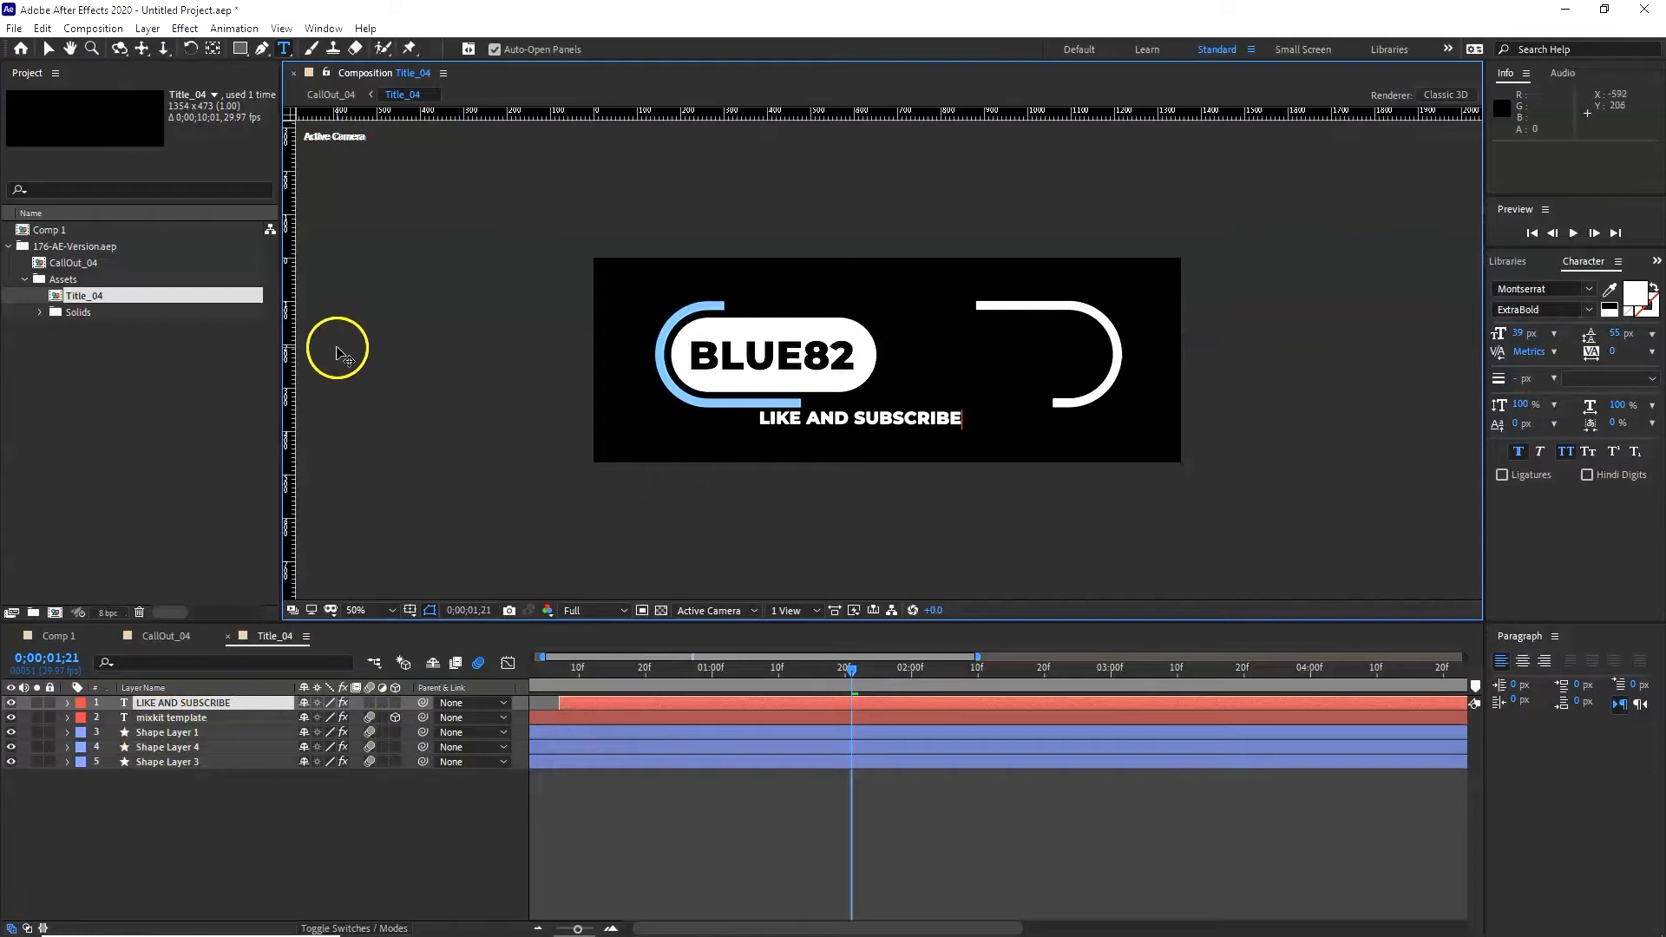
- Return to the CallOut_04 composition, turn on its transparency grid and deselect the title layer
click(228, 635)
key(Caps_Lock)
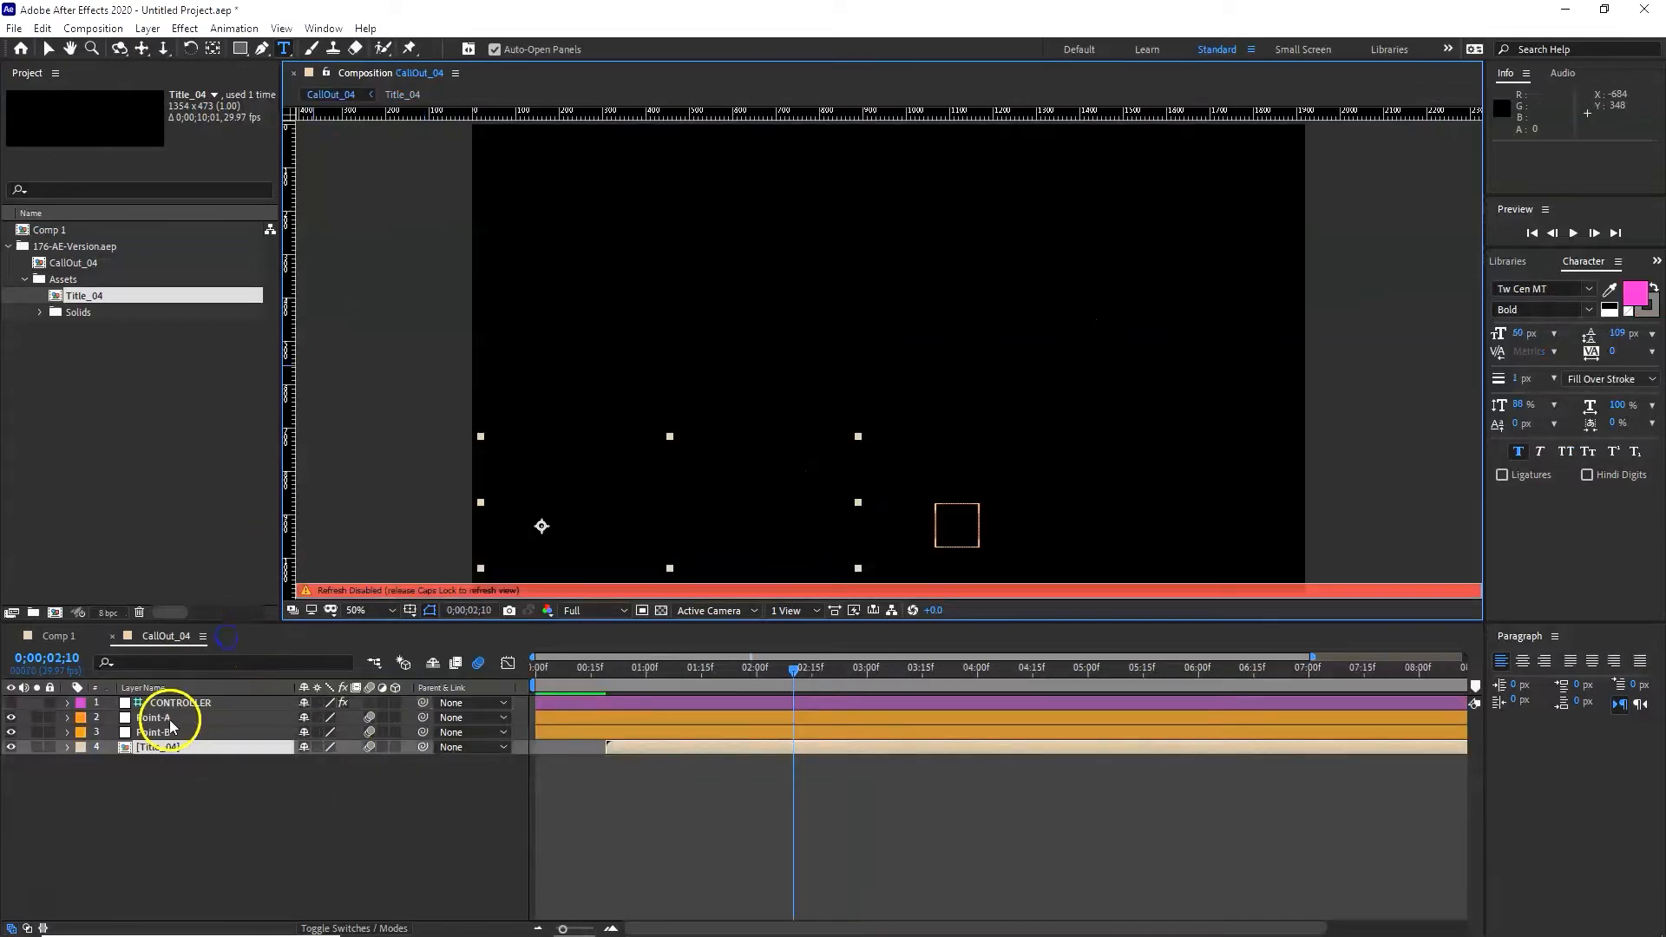
key(Caps_Lock)
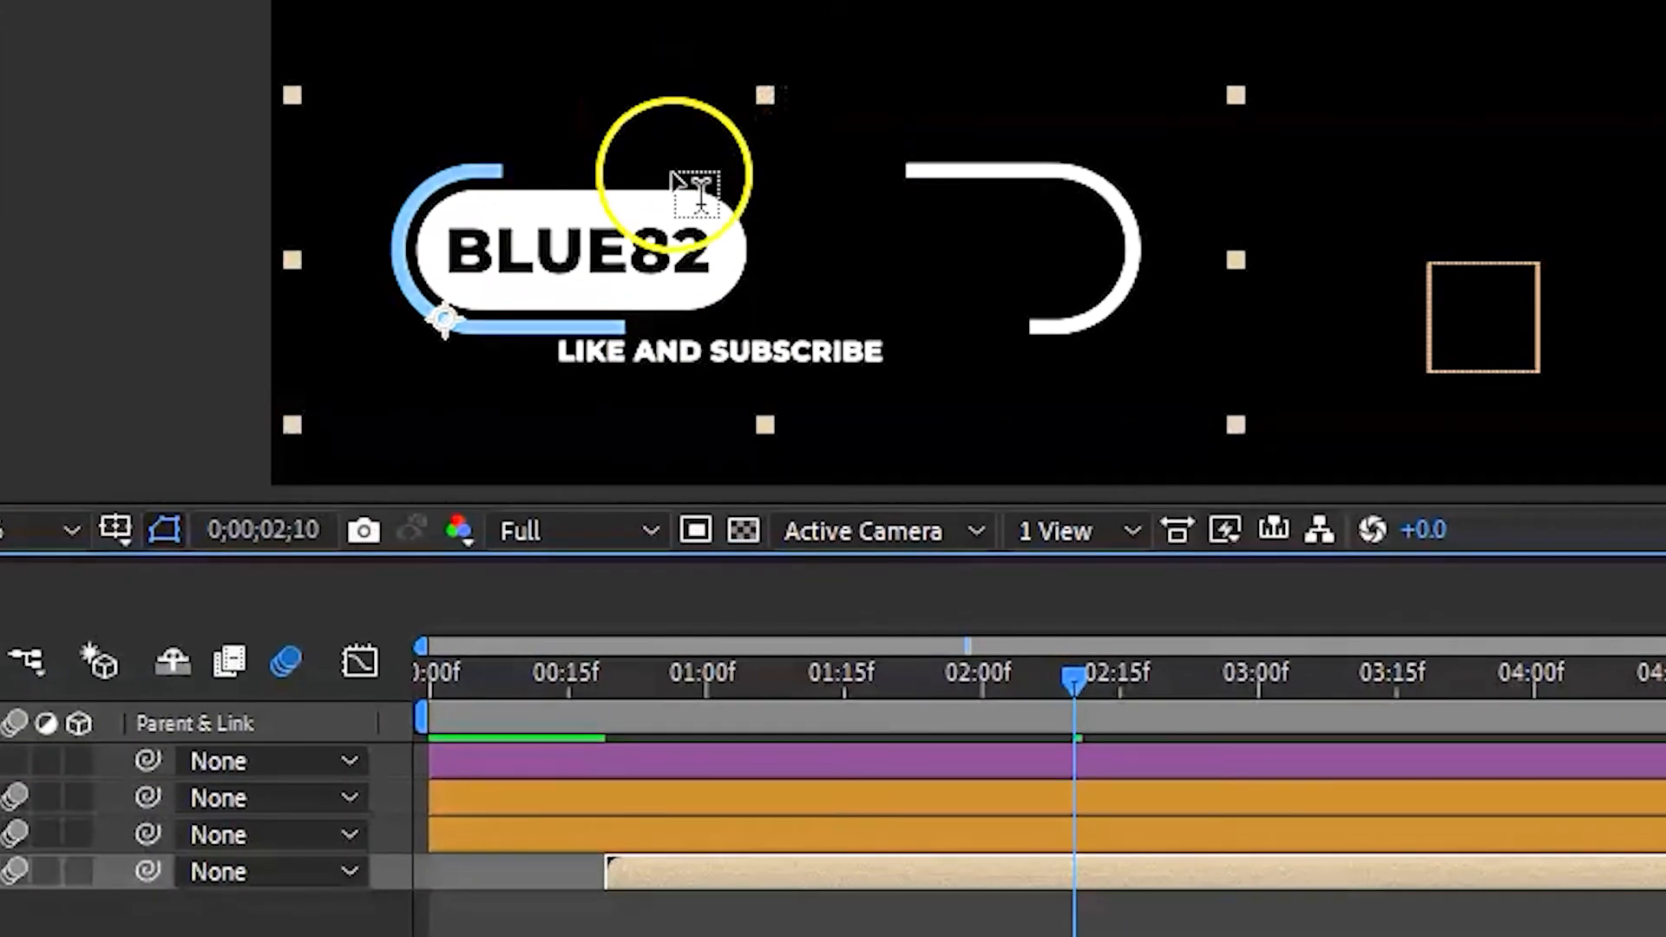
click(737, 525)
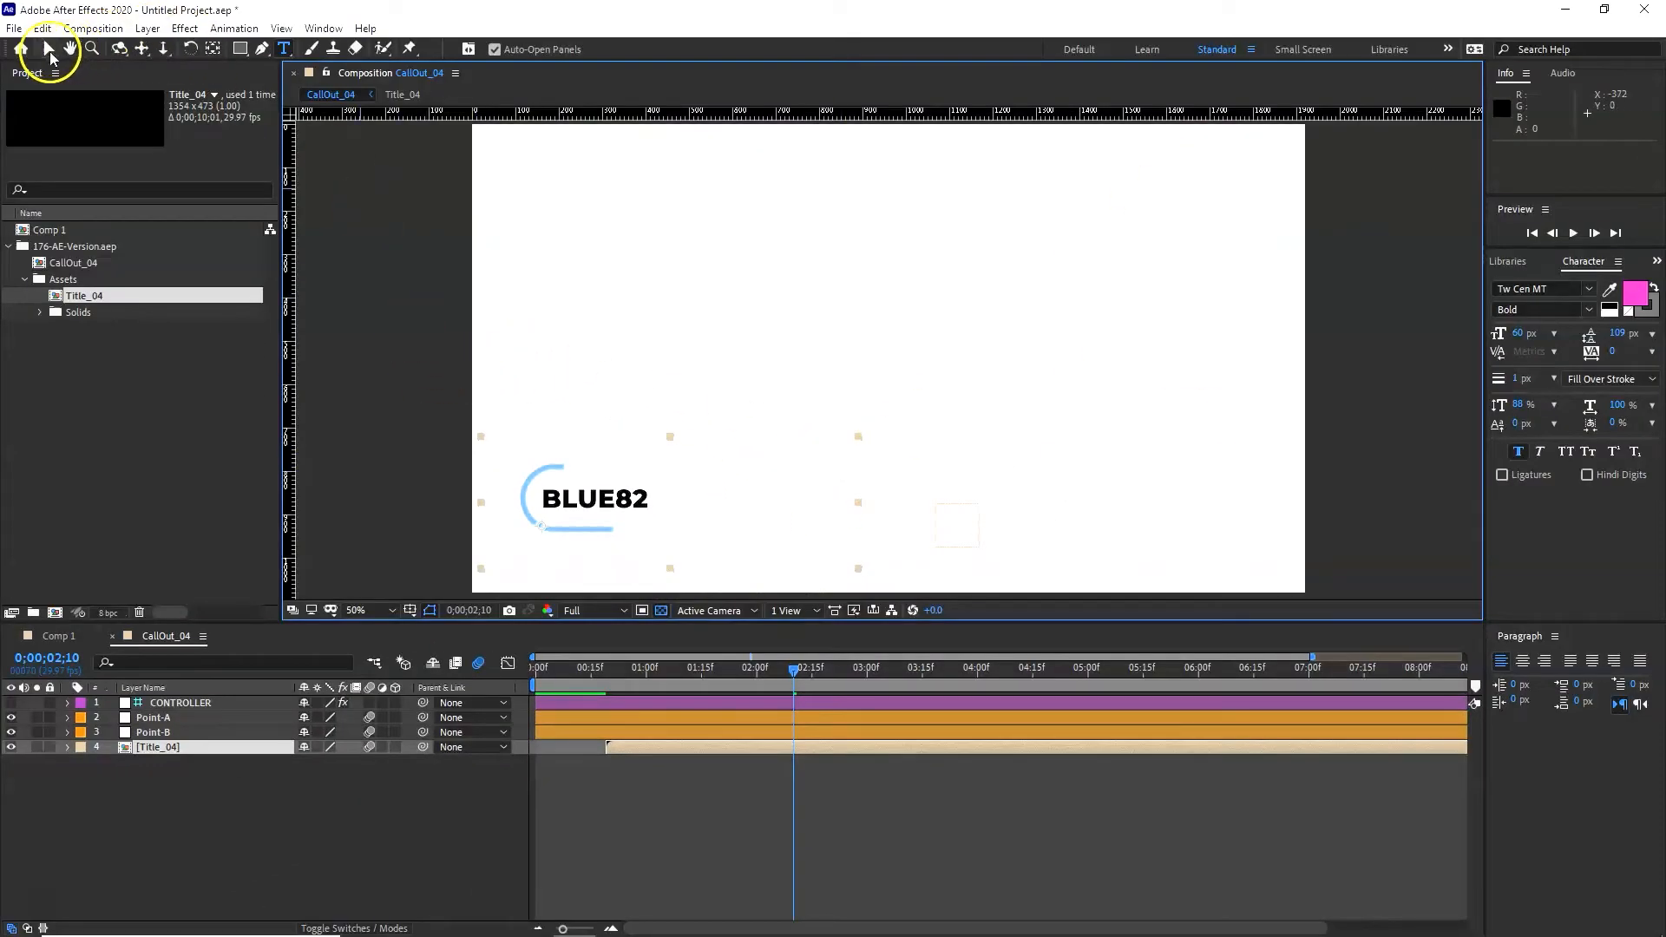
click(50, 52)
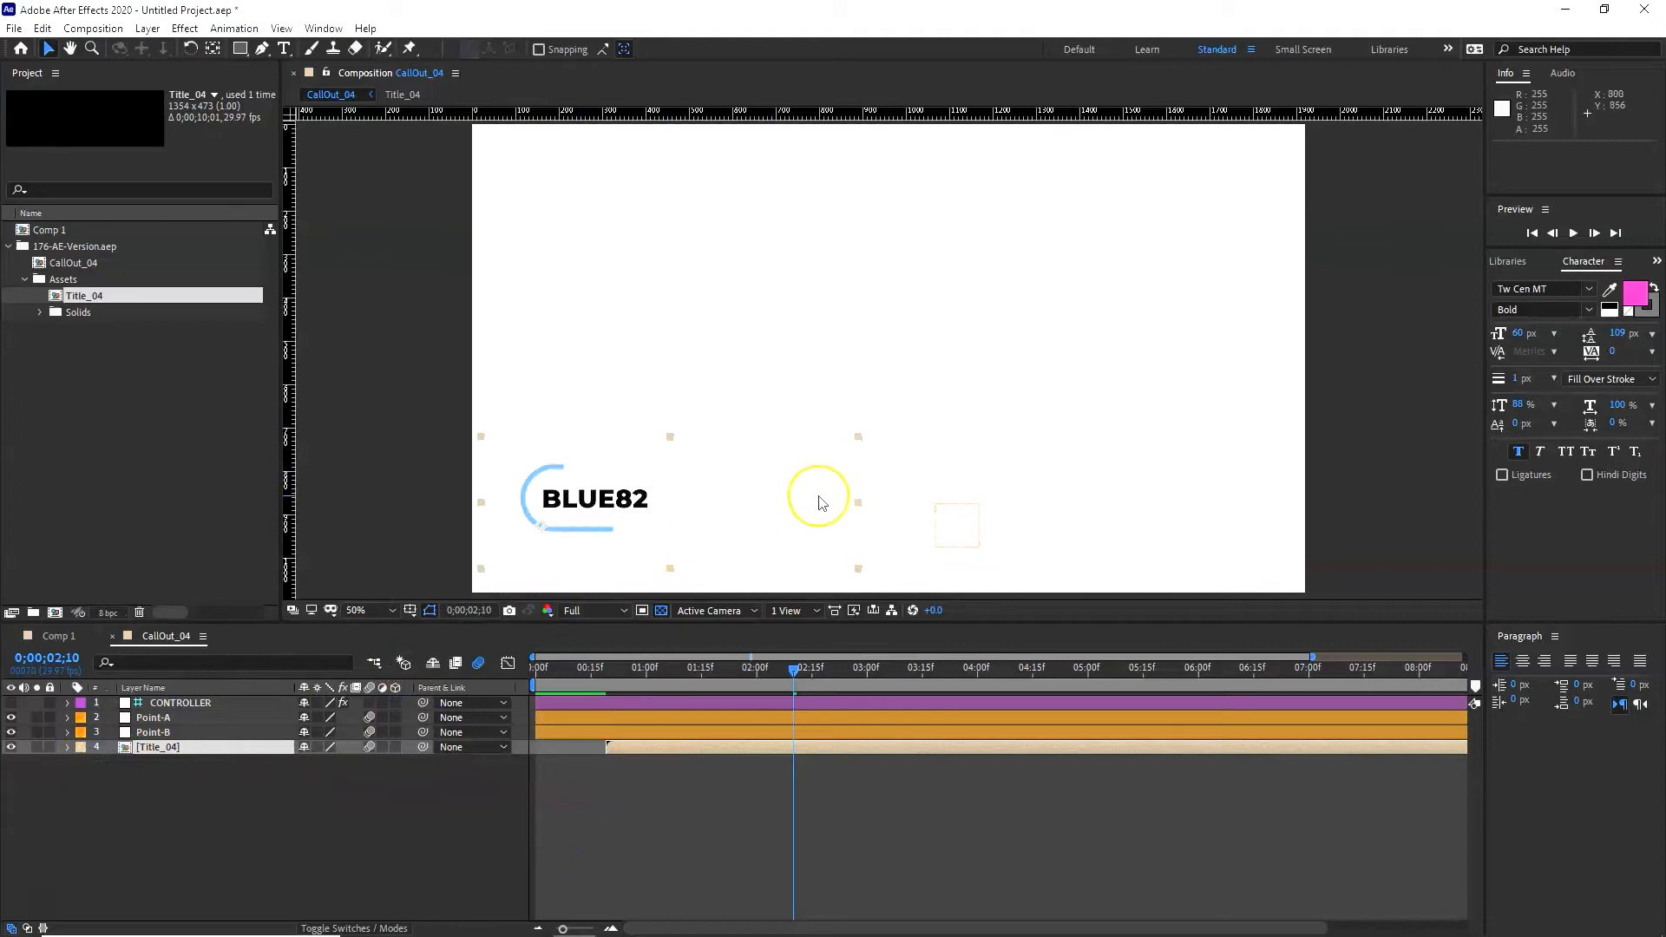
click(314, 823)
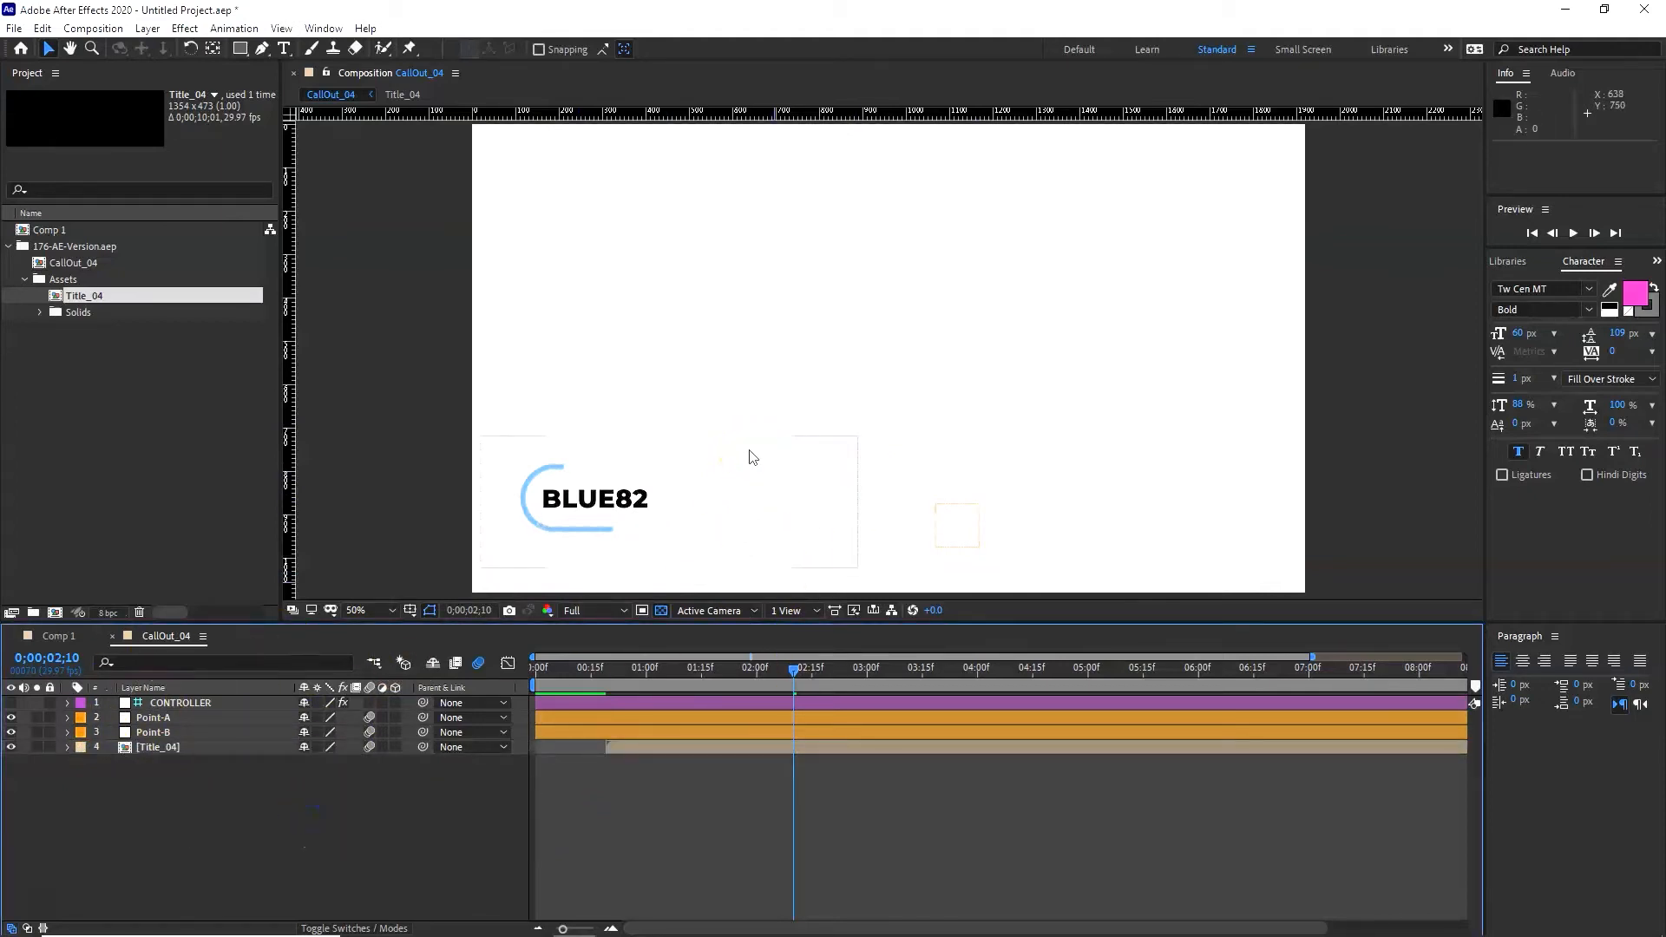
double_click(437, 424)
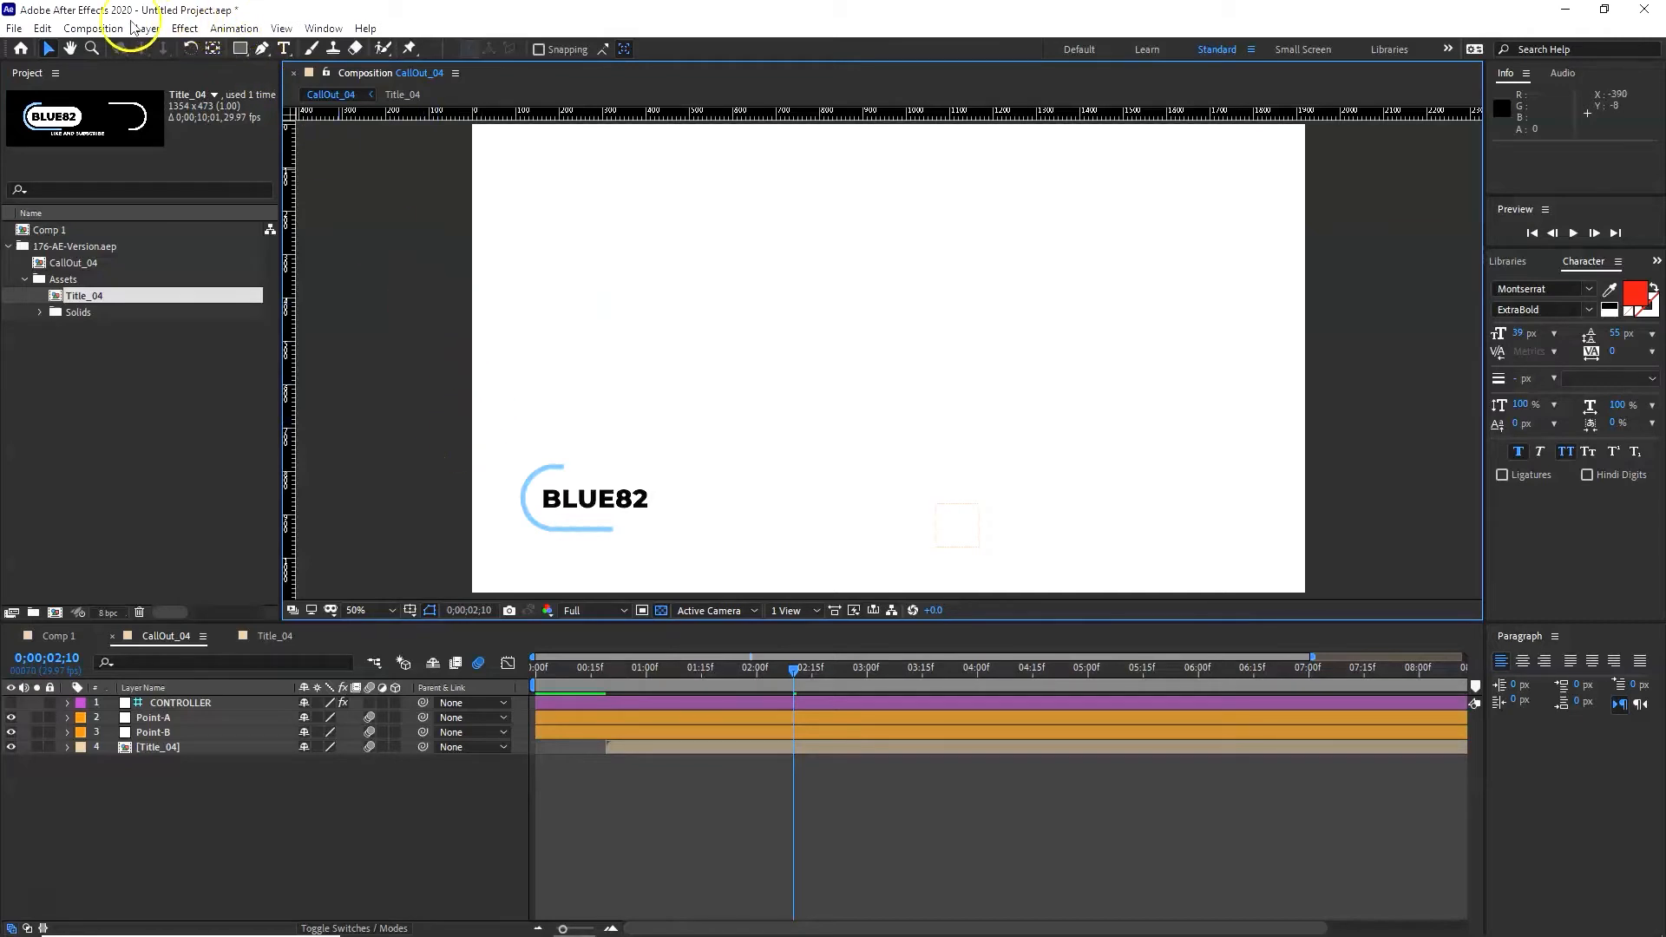
- Add the CallOut_04 composition to the render queue and collapse the two older queue entries
click(93, 28)
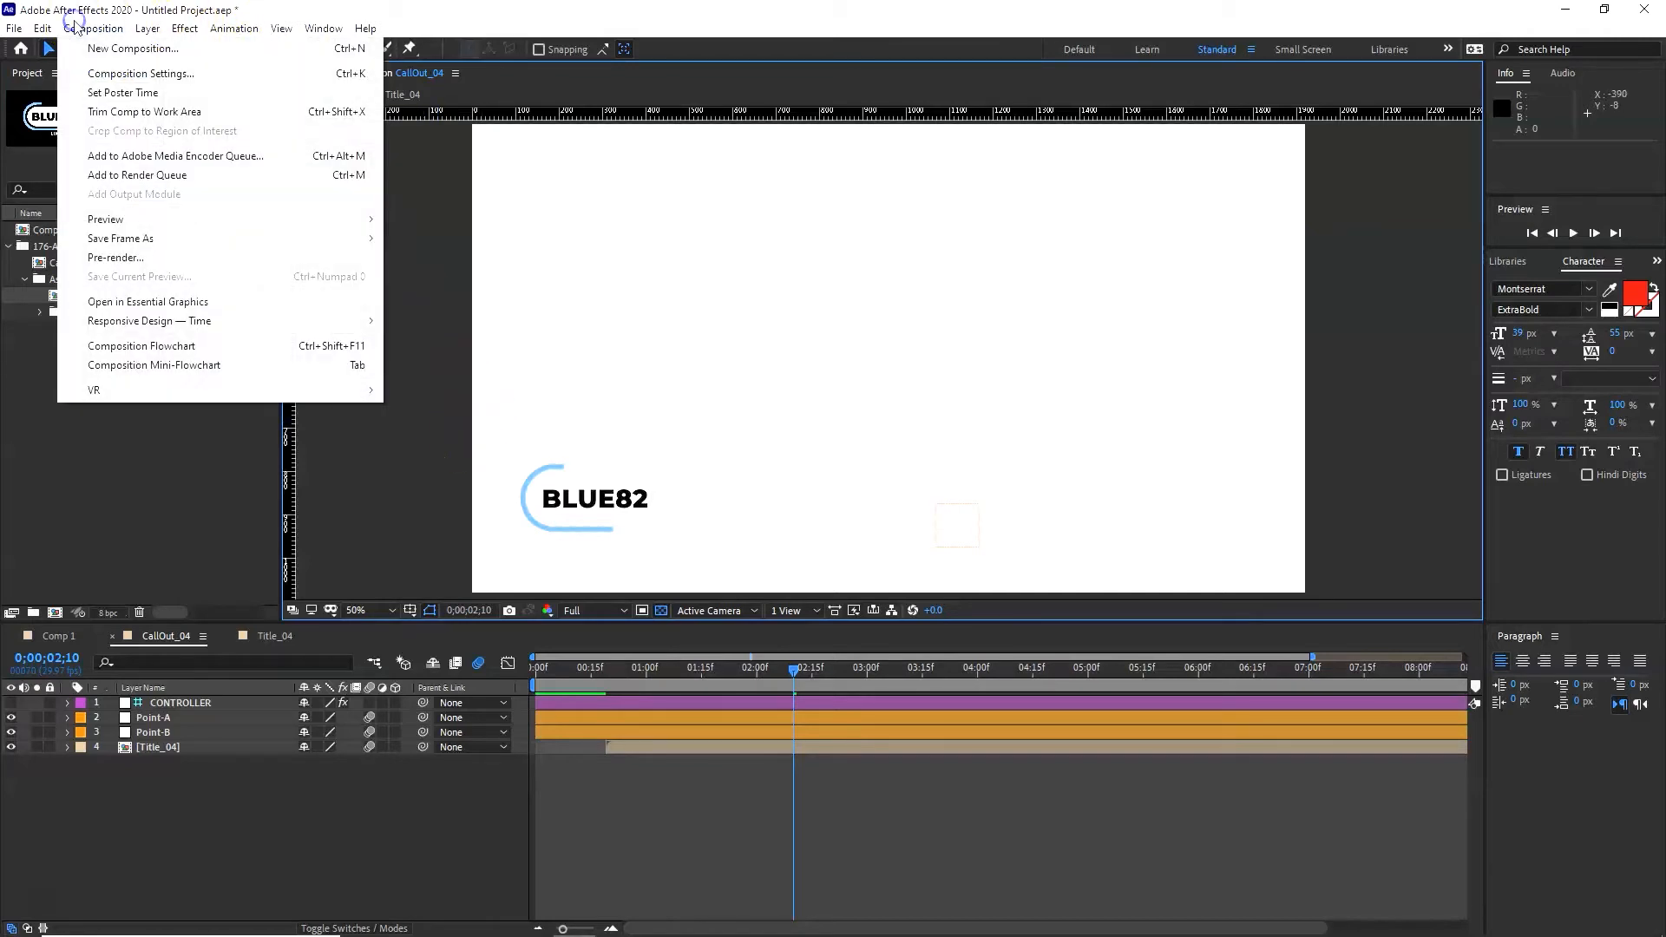
click(160, 179)
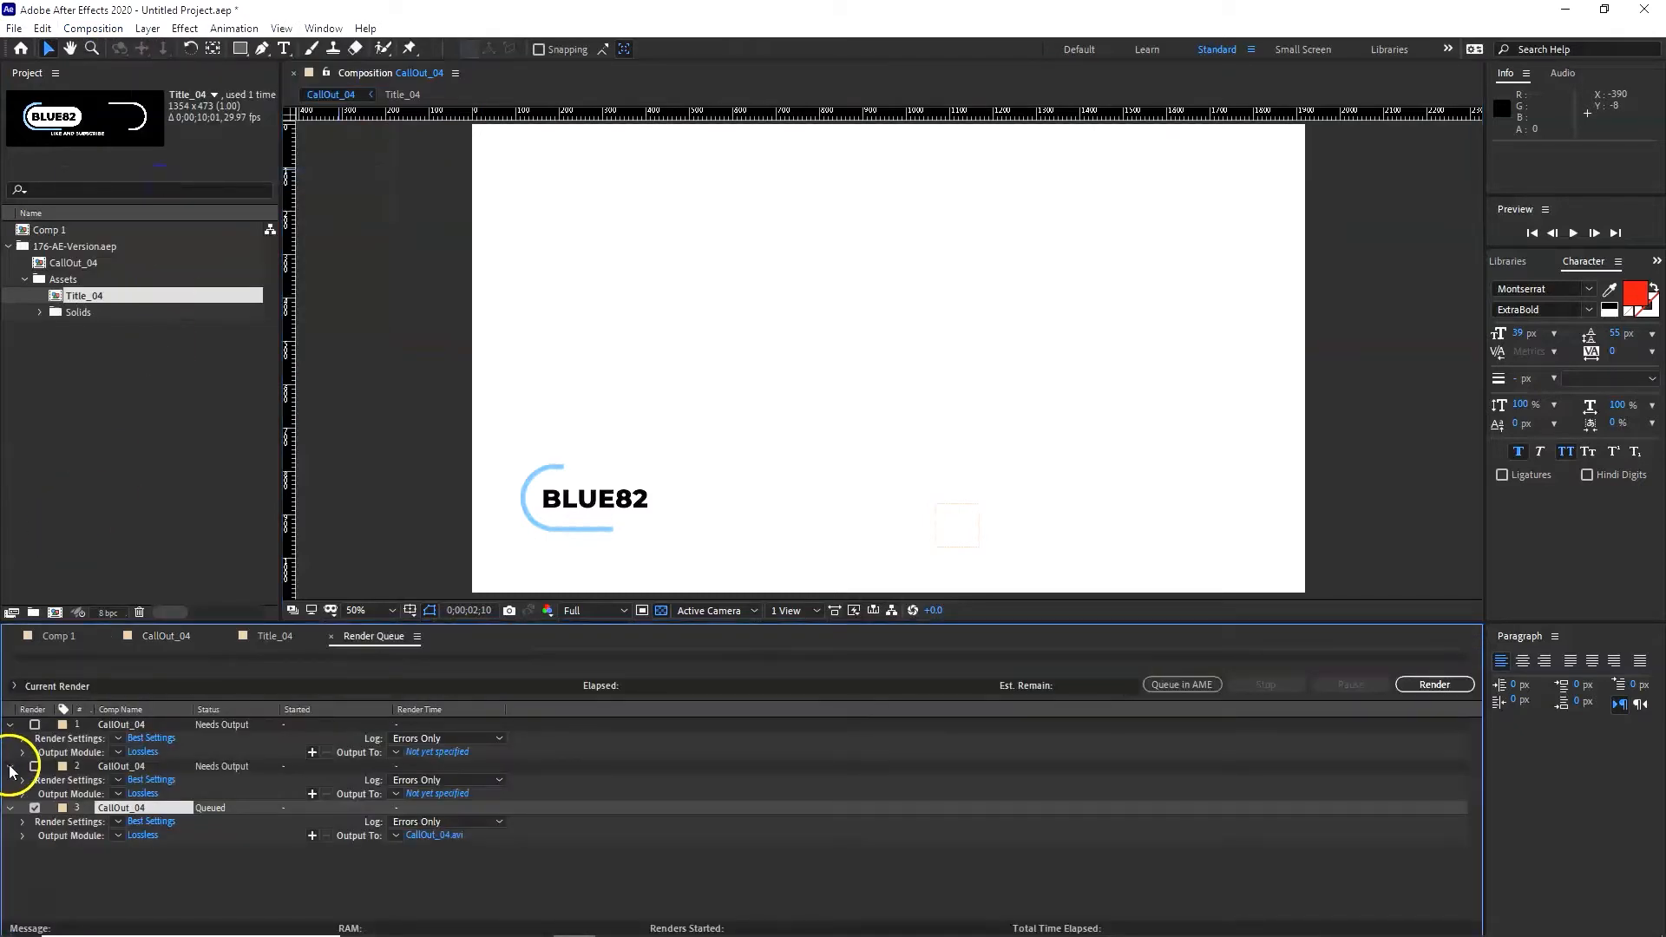
click(9, 725)
click(10, 738)
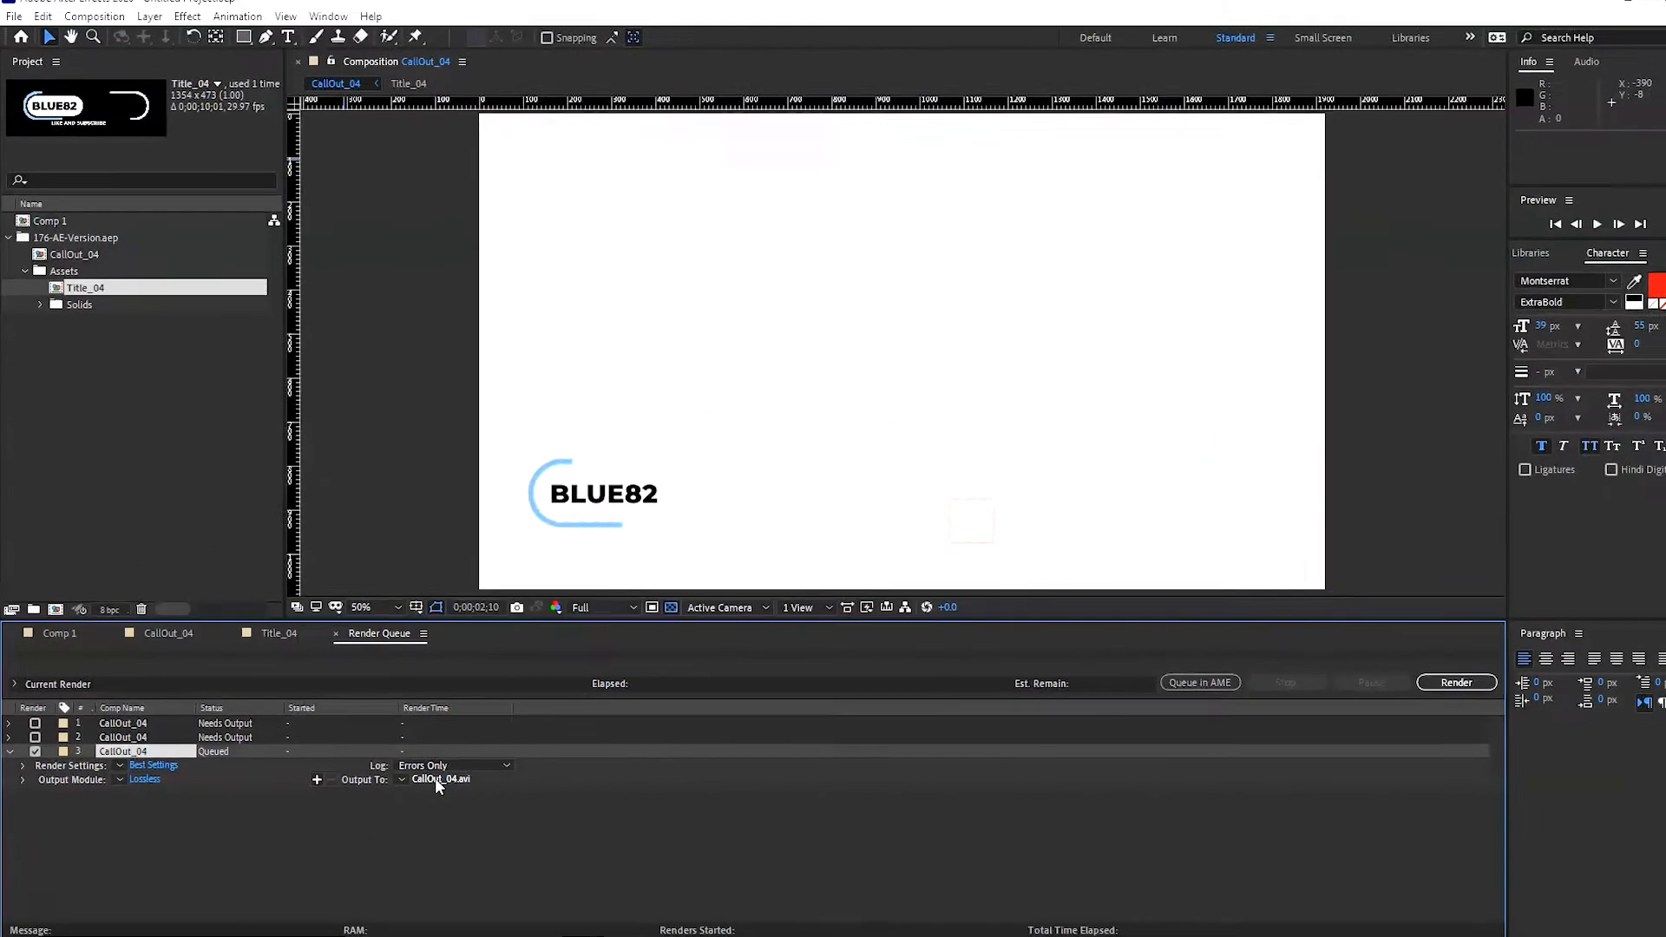
- Set the queued render's output file to "Transparent Render" on the Desktop
click(436, 778)
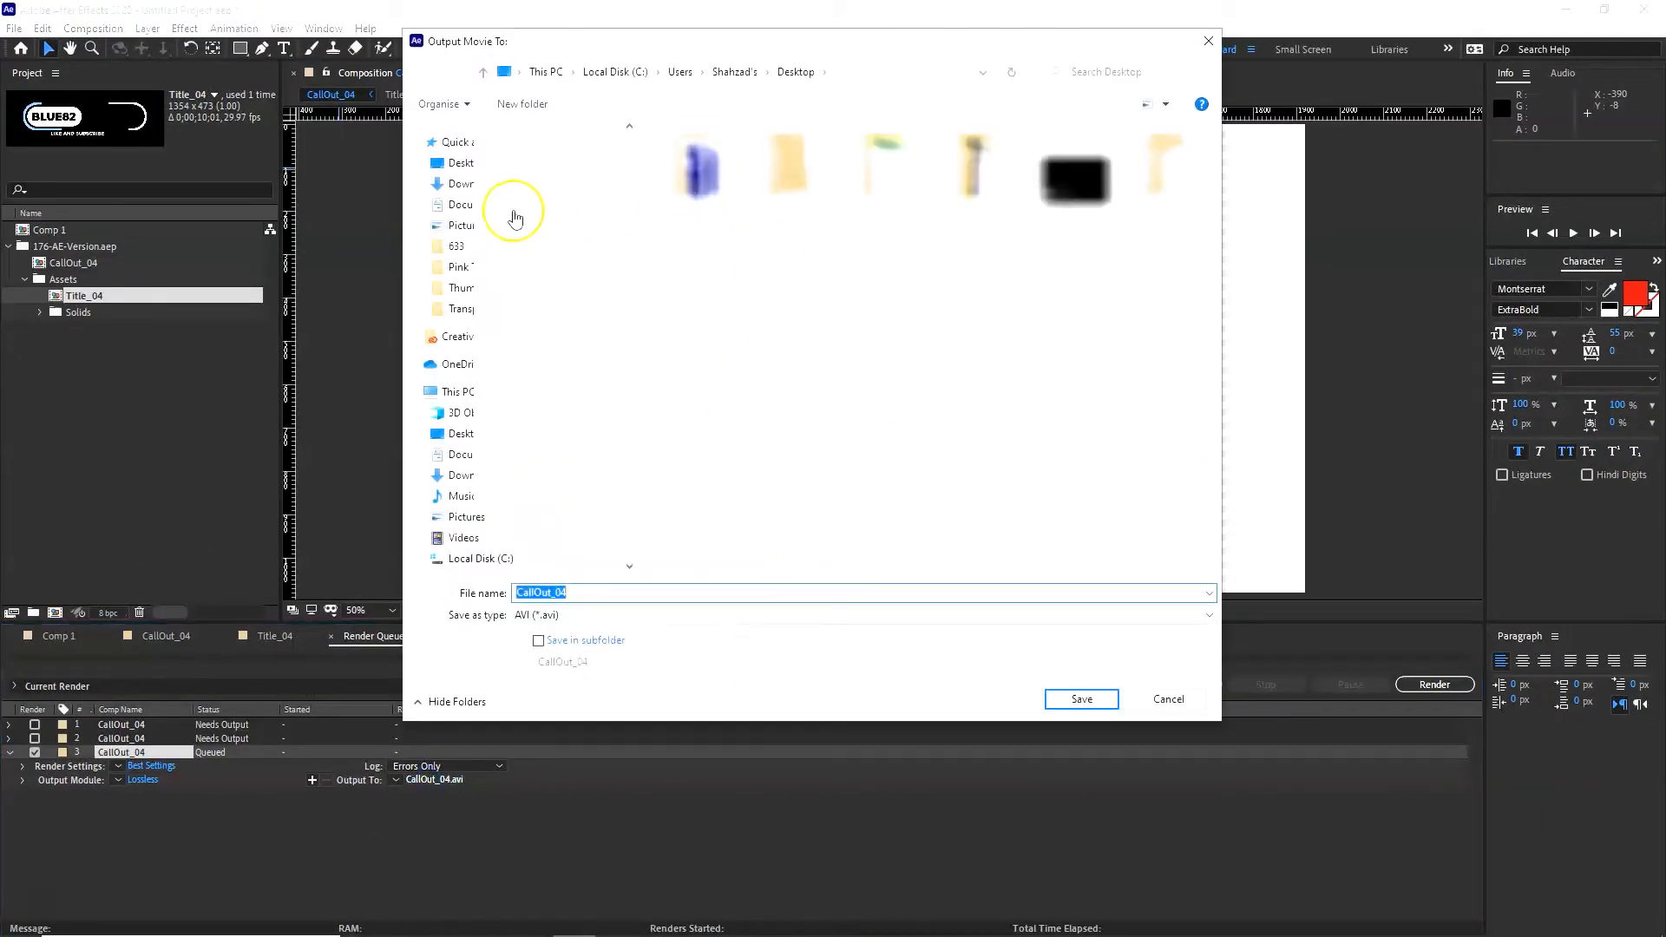
click(464, 163)
click(586, 593)
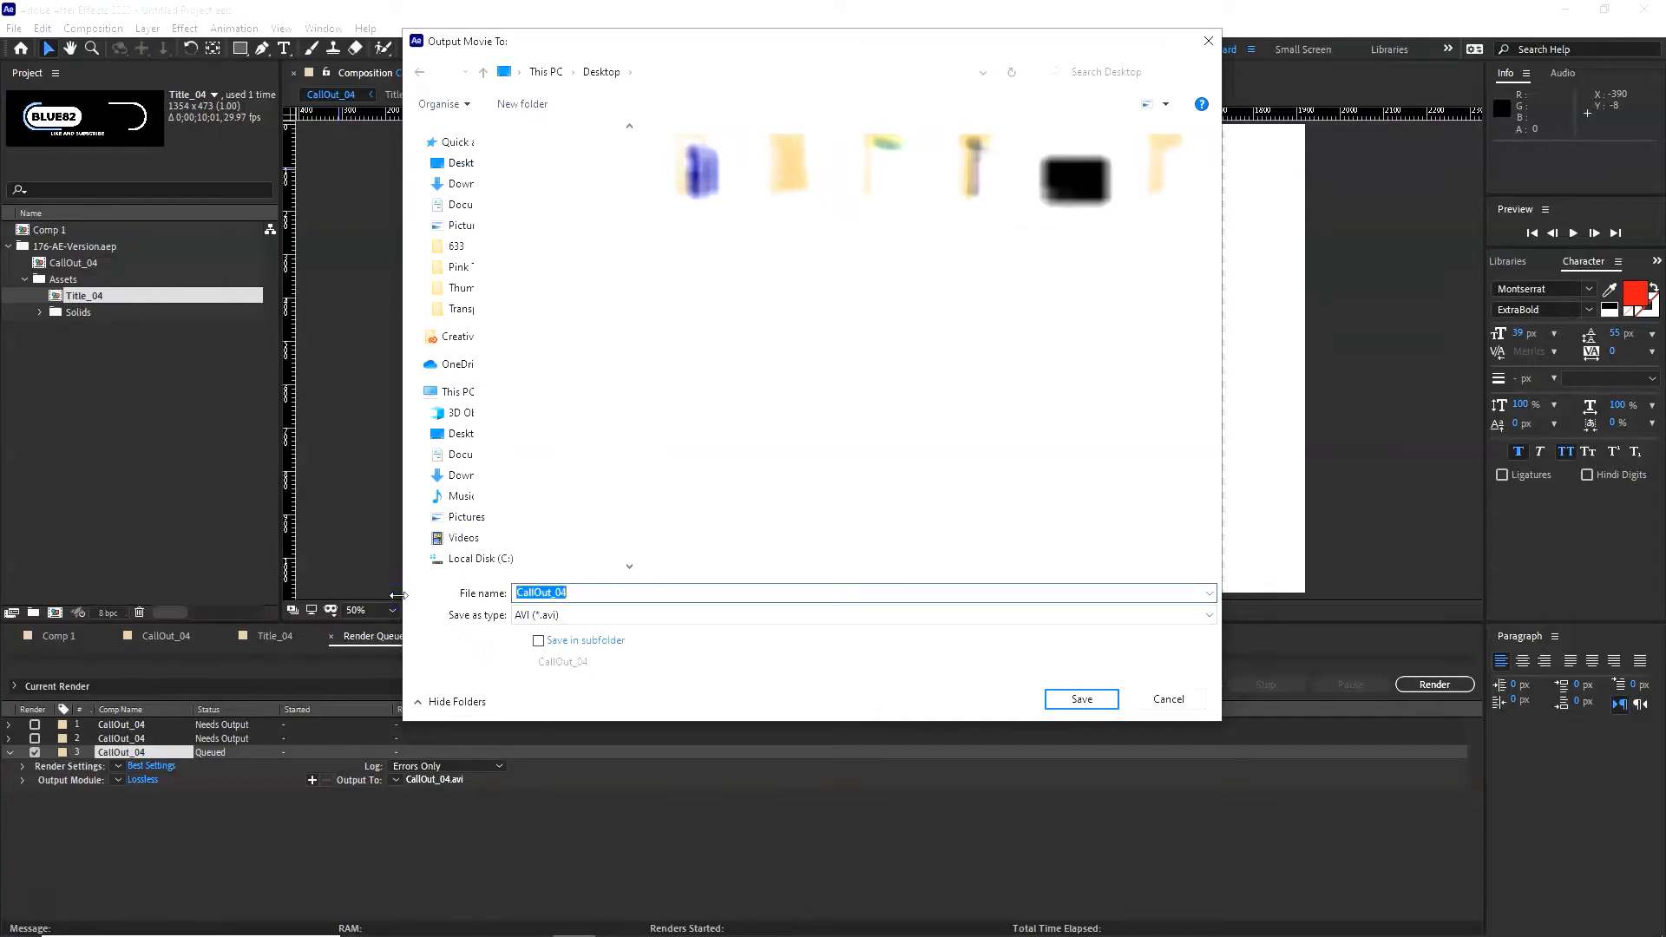
text(Transparent Render)
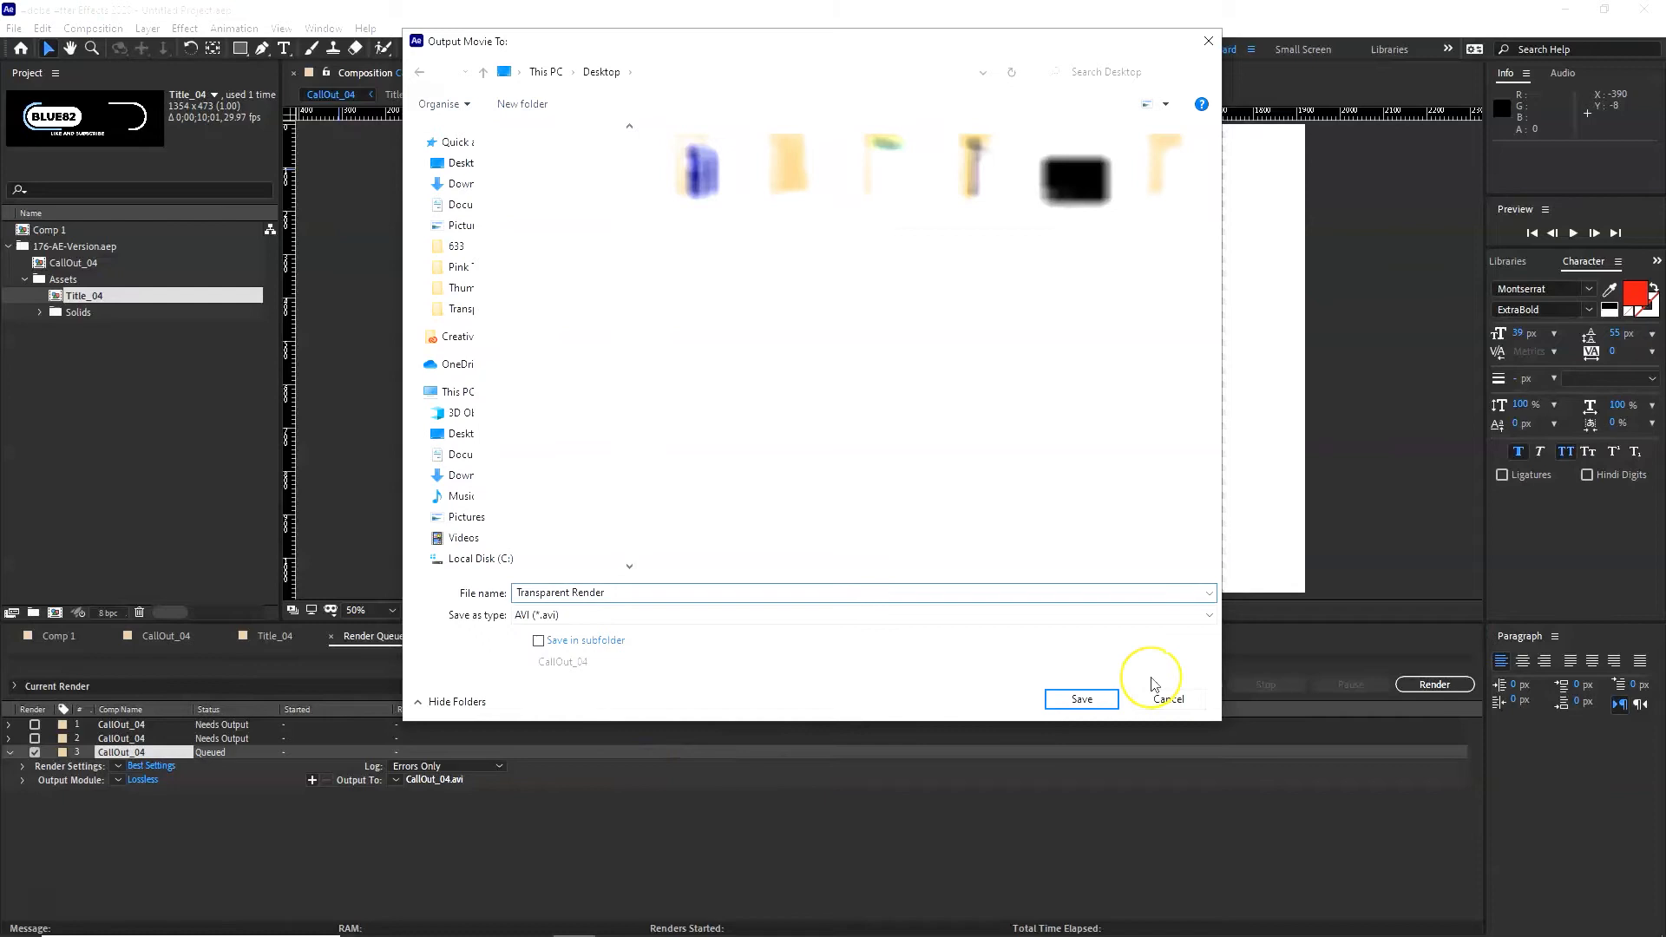
click(1074, 696)
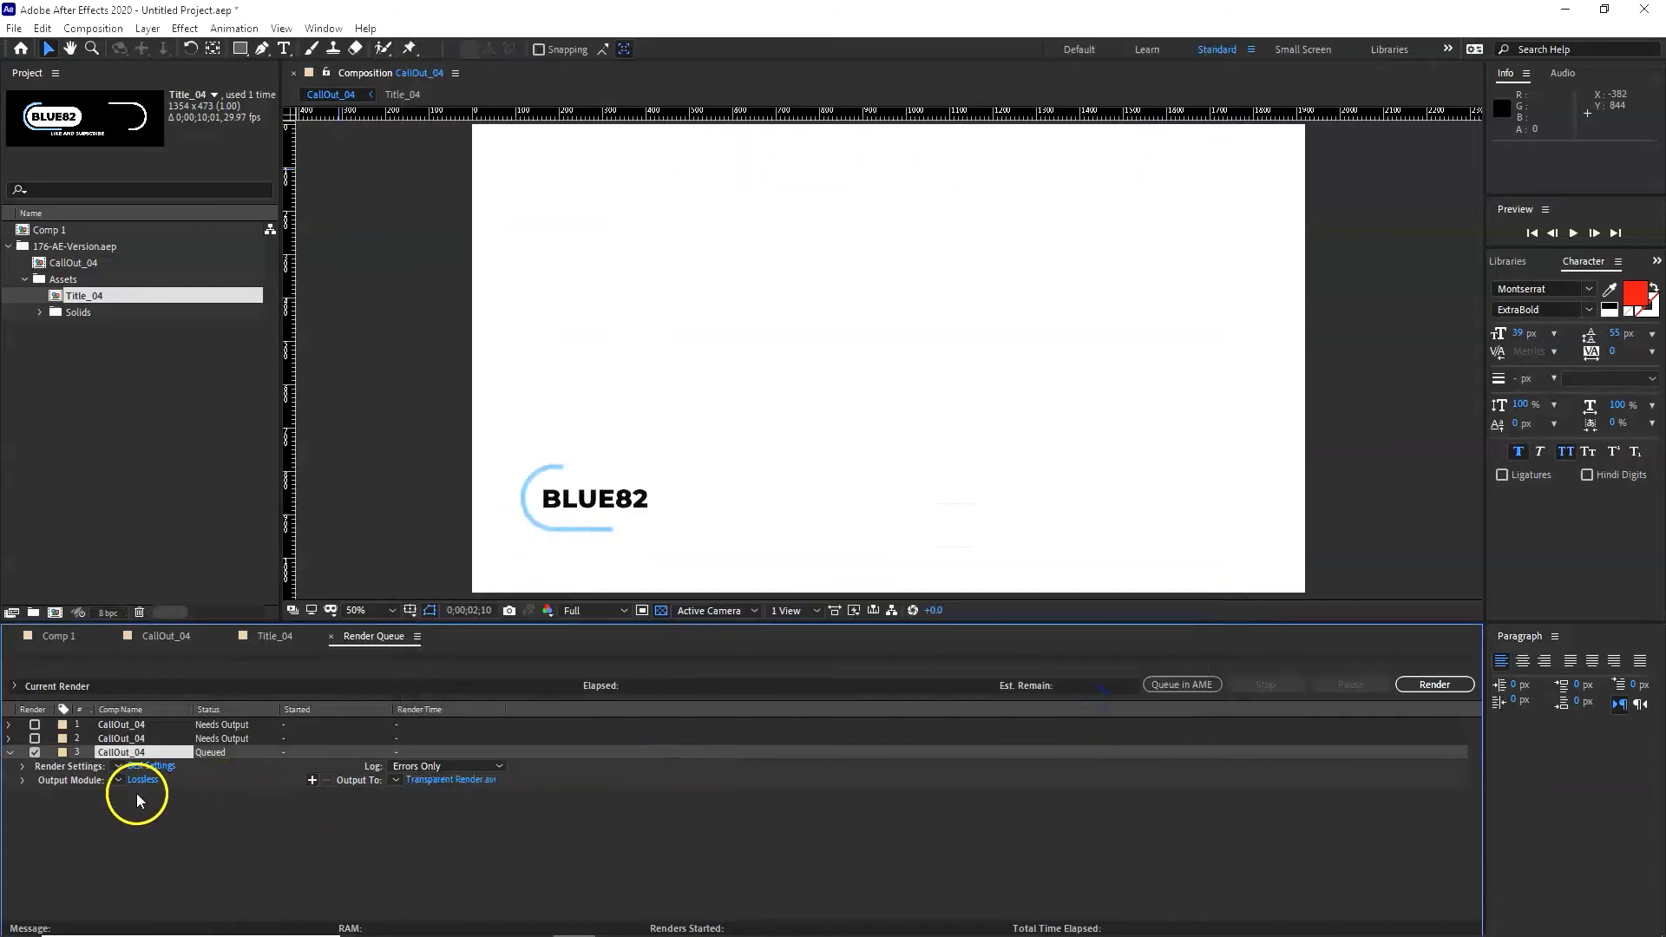
- Configure the output module as AVI with RGB + Alpha channels and start the render
click(144, 779)
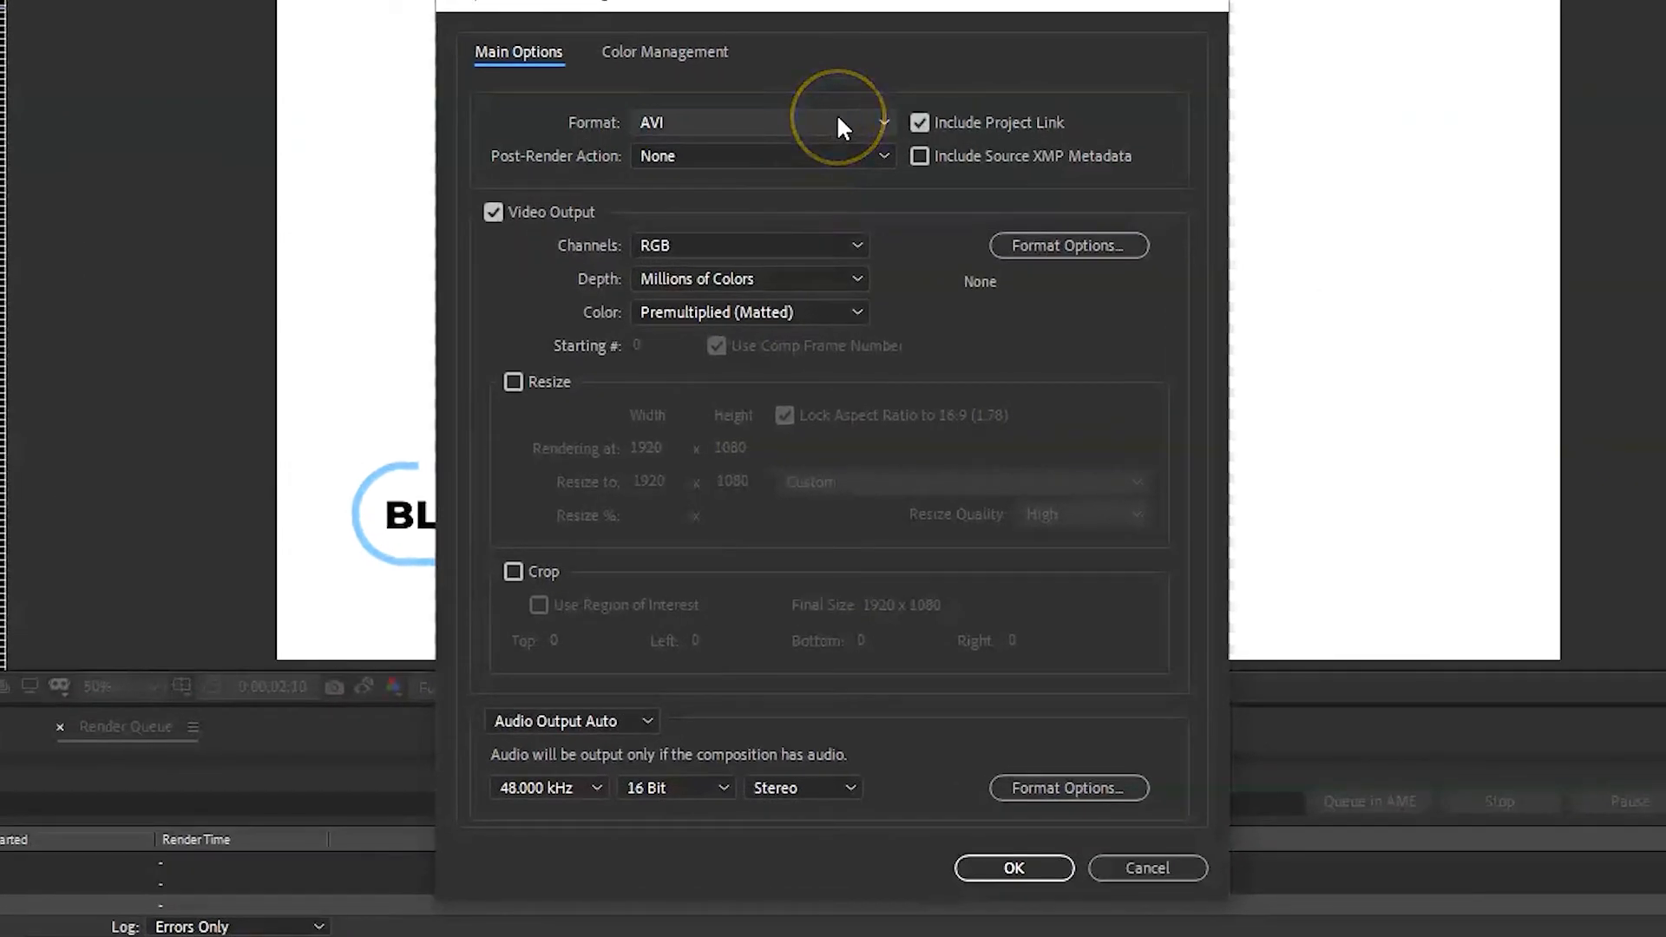
click(838, 121)
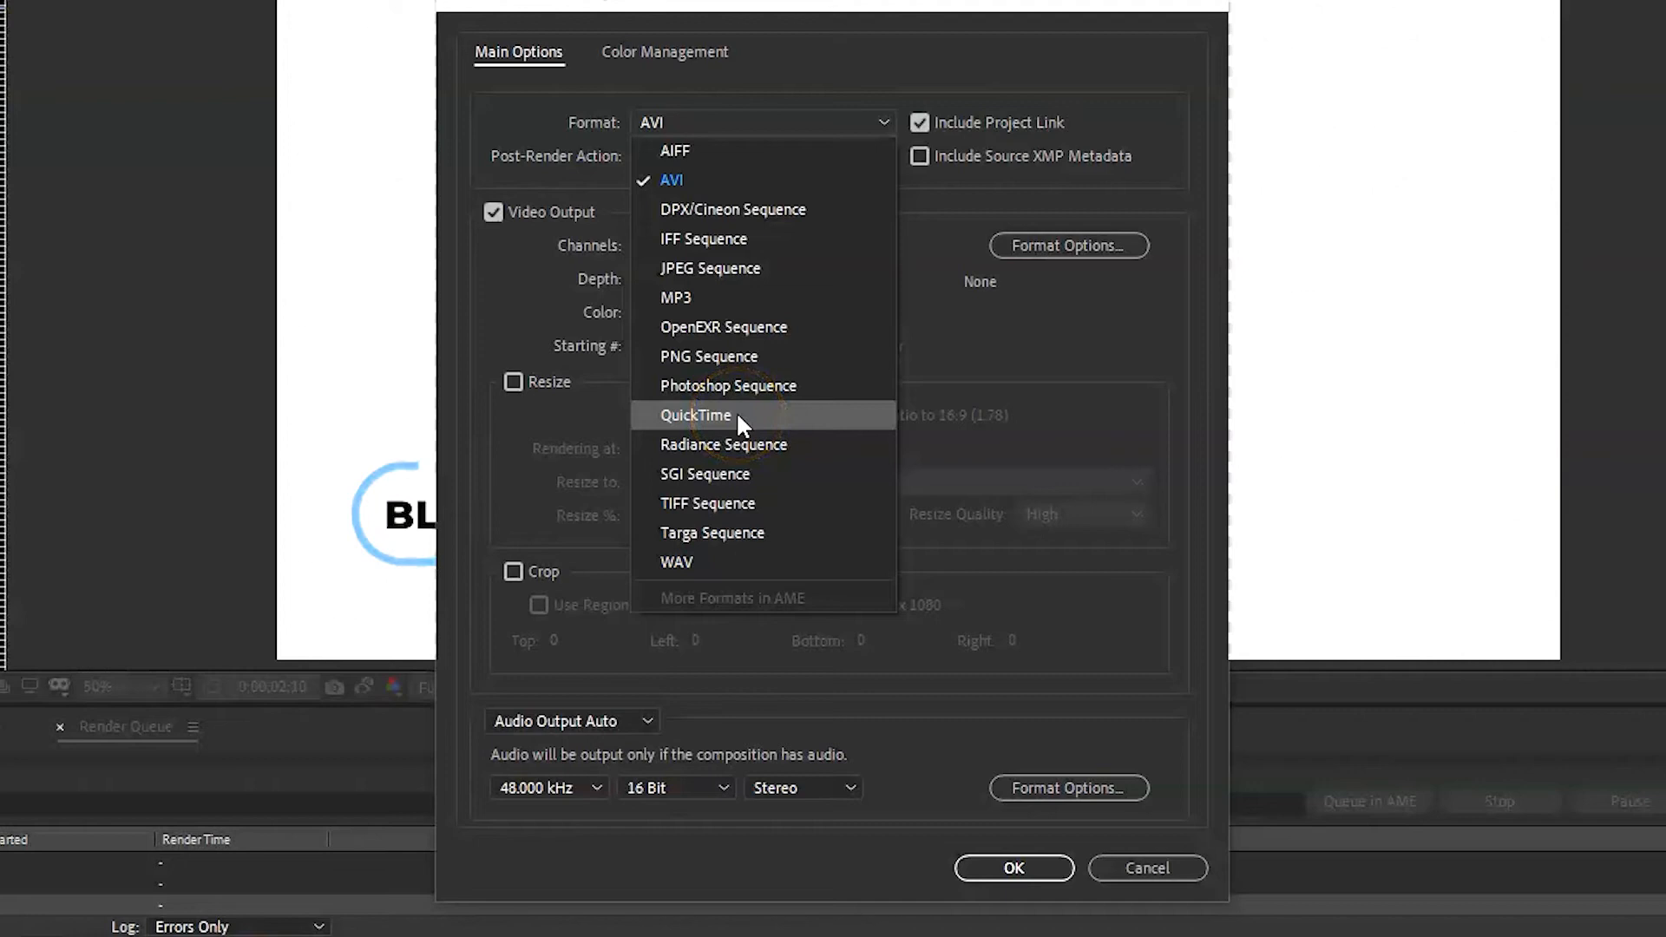
click(821, 188)
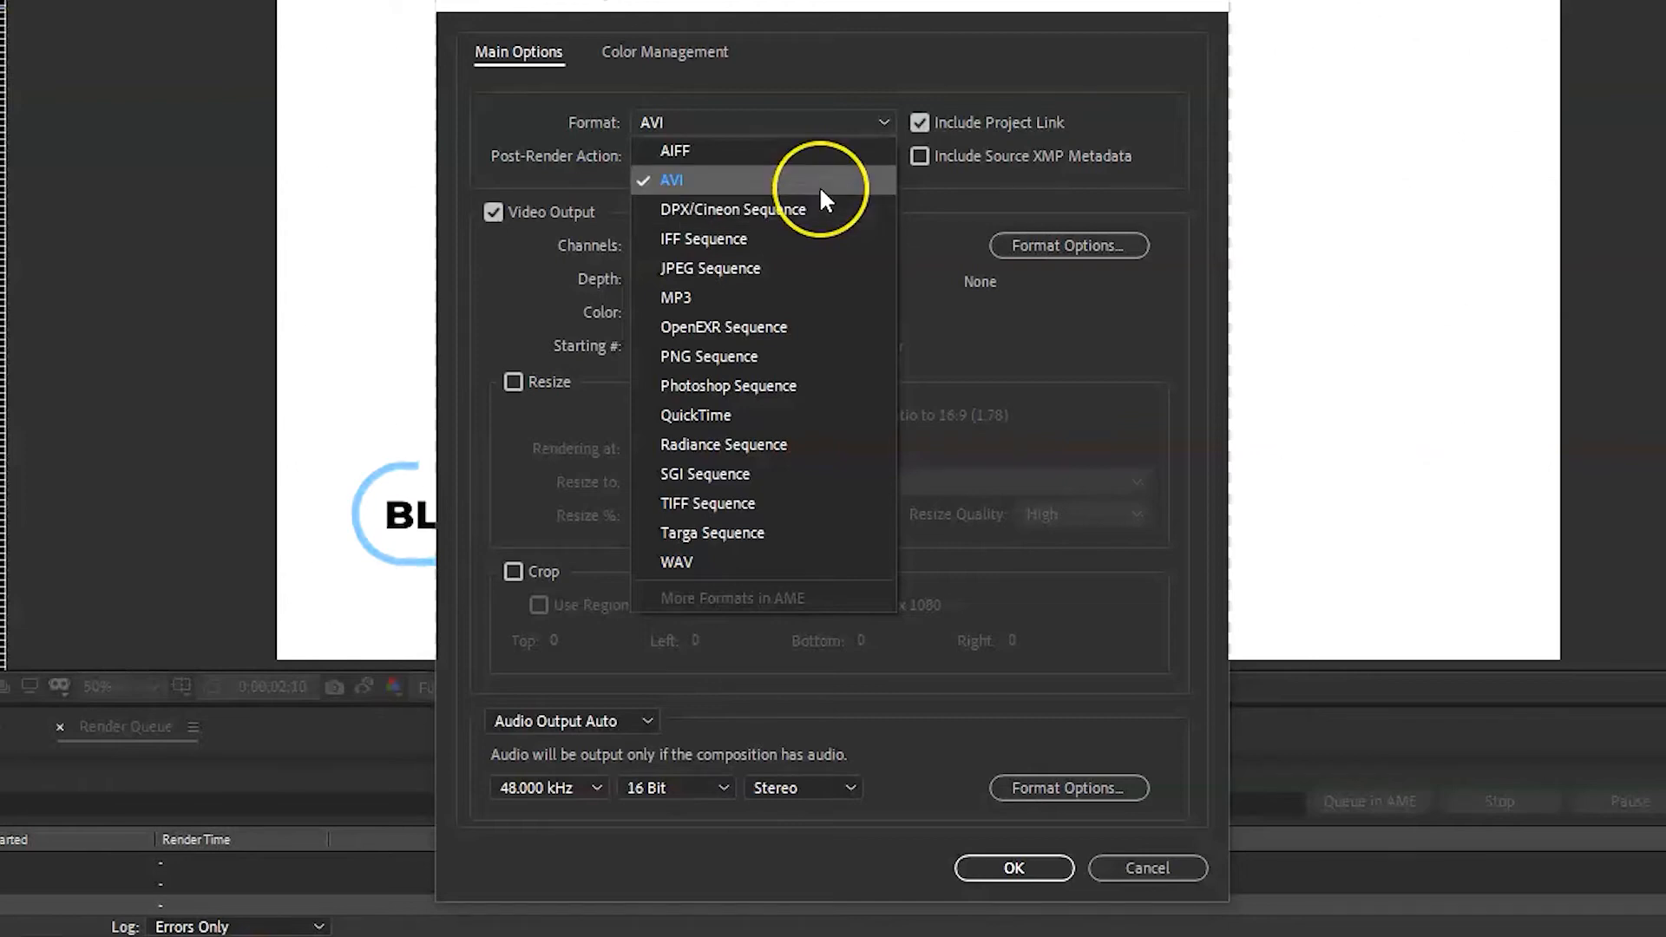
click(808, 185)
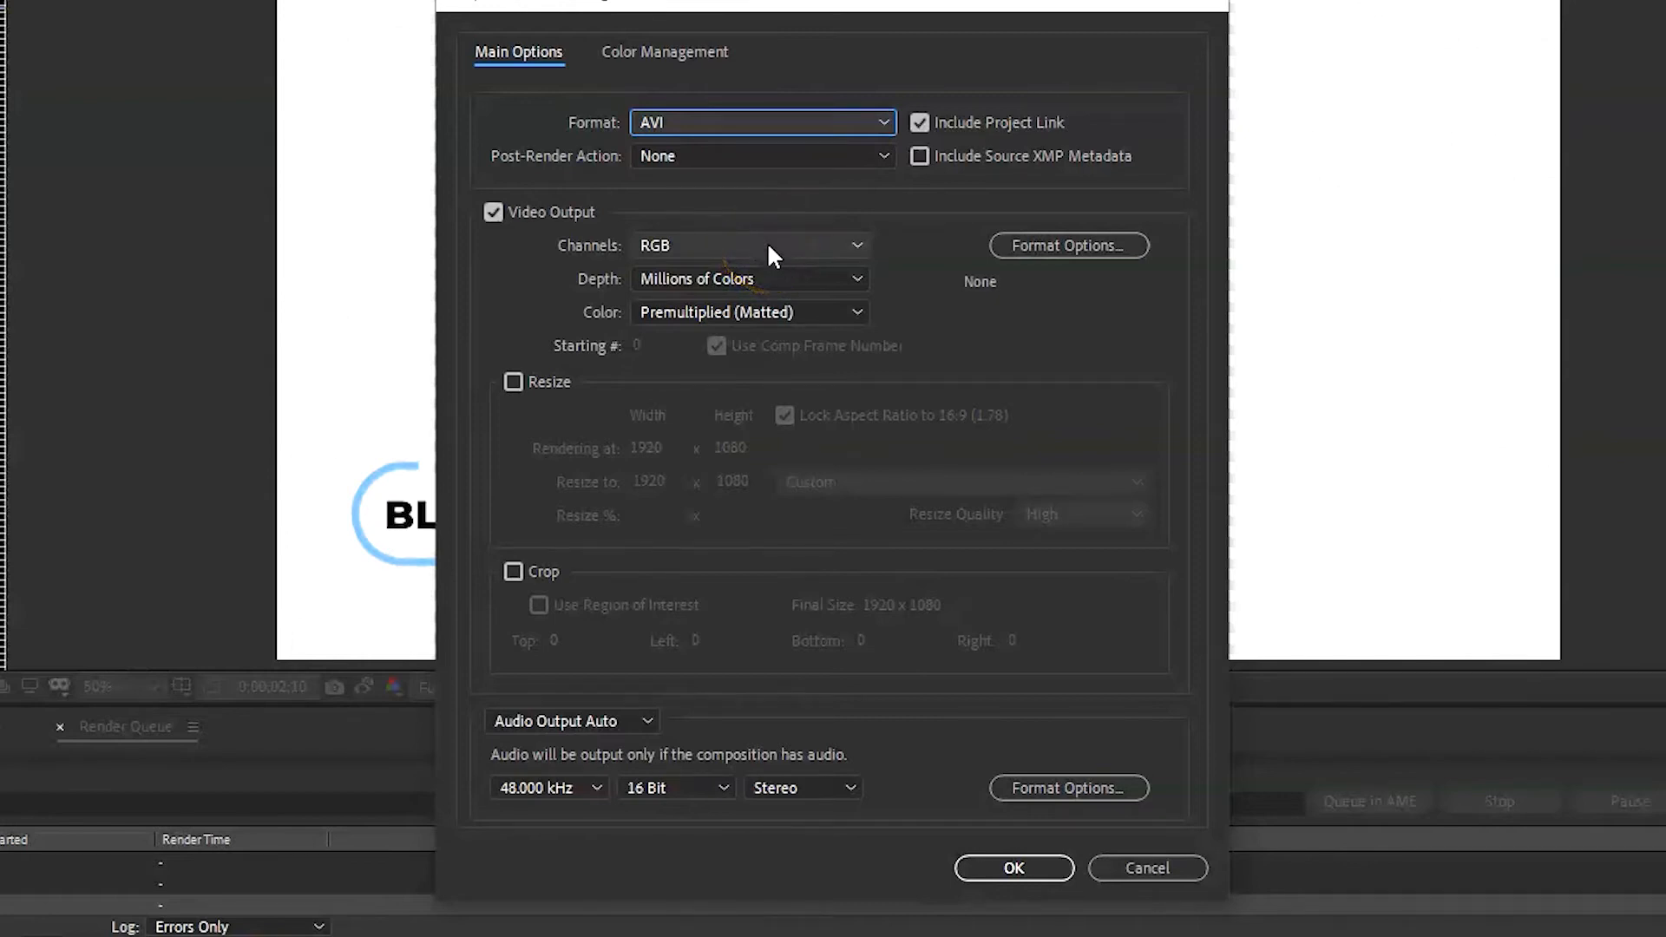
click(717, 246)
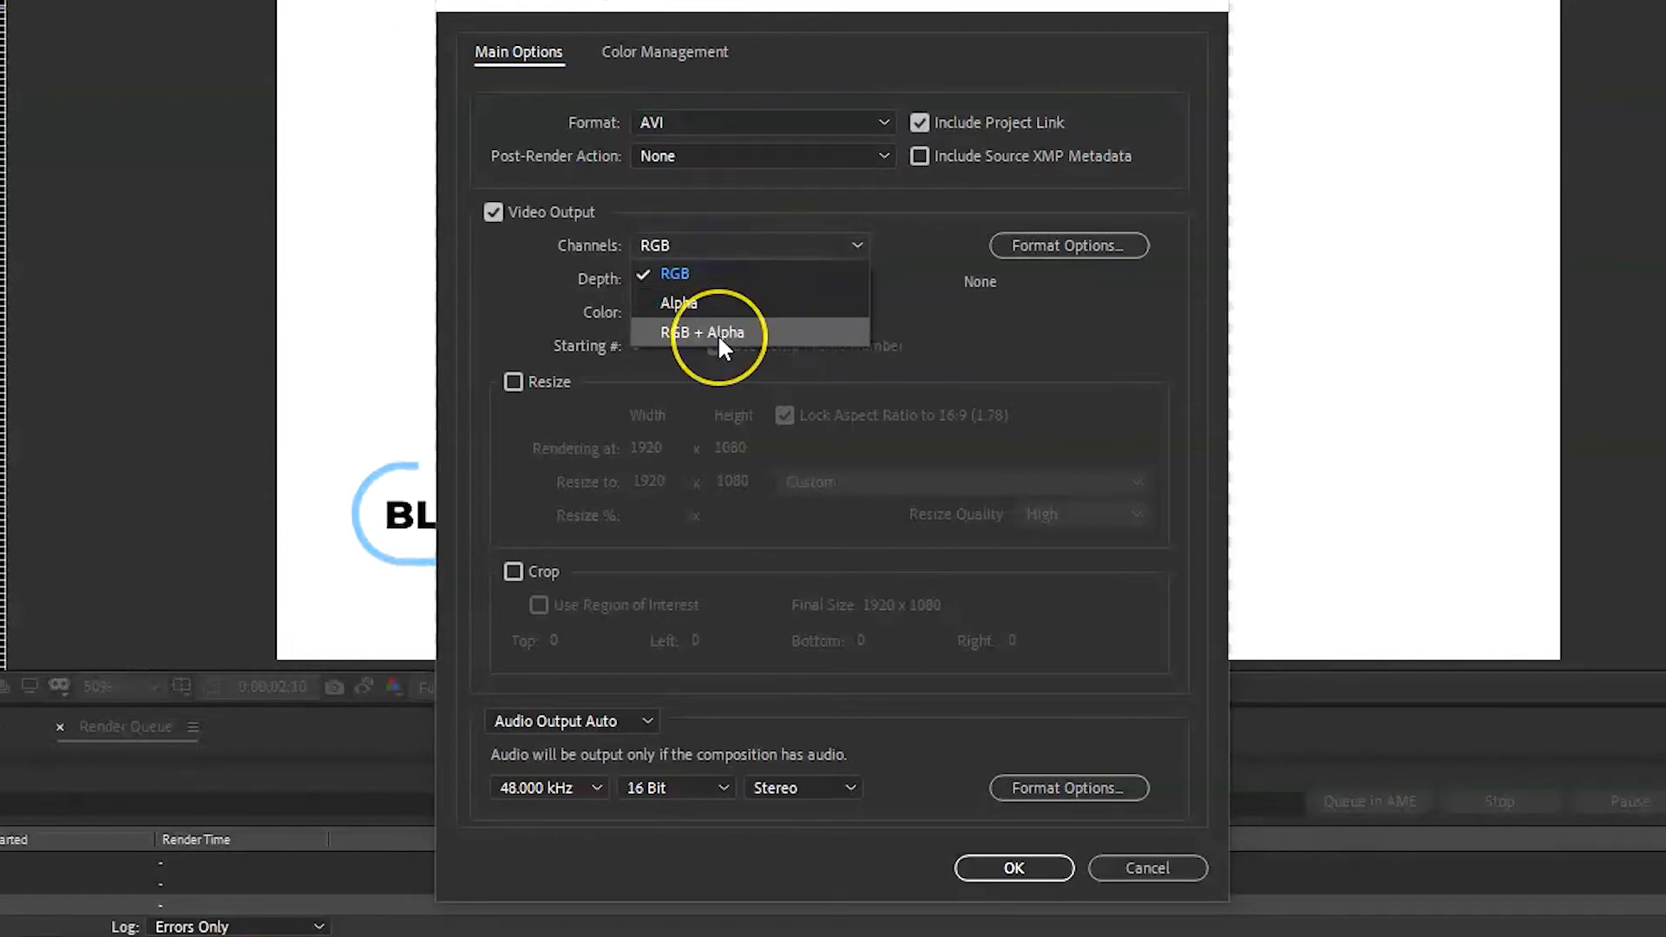
click(719, 334)
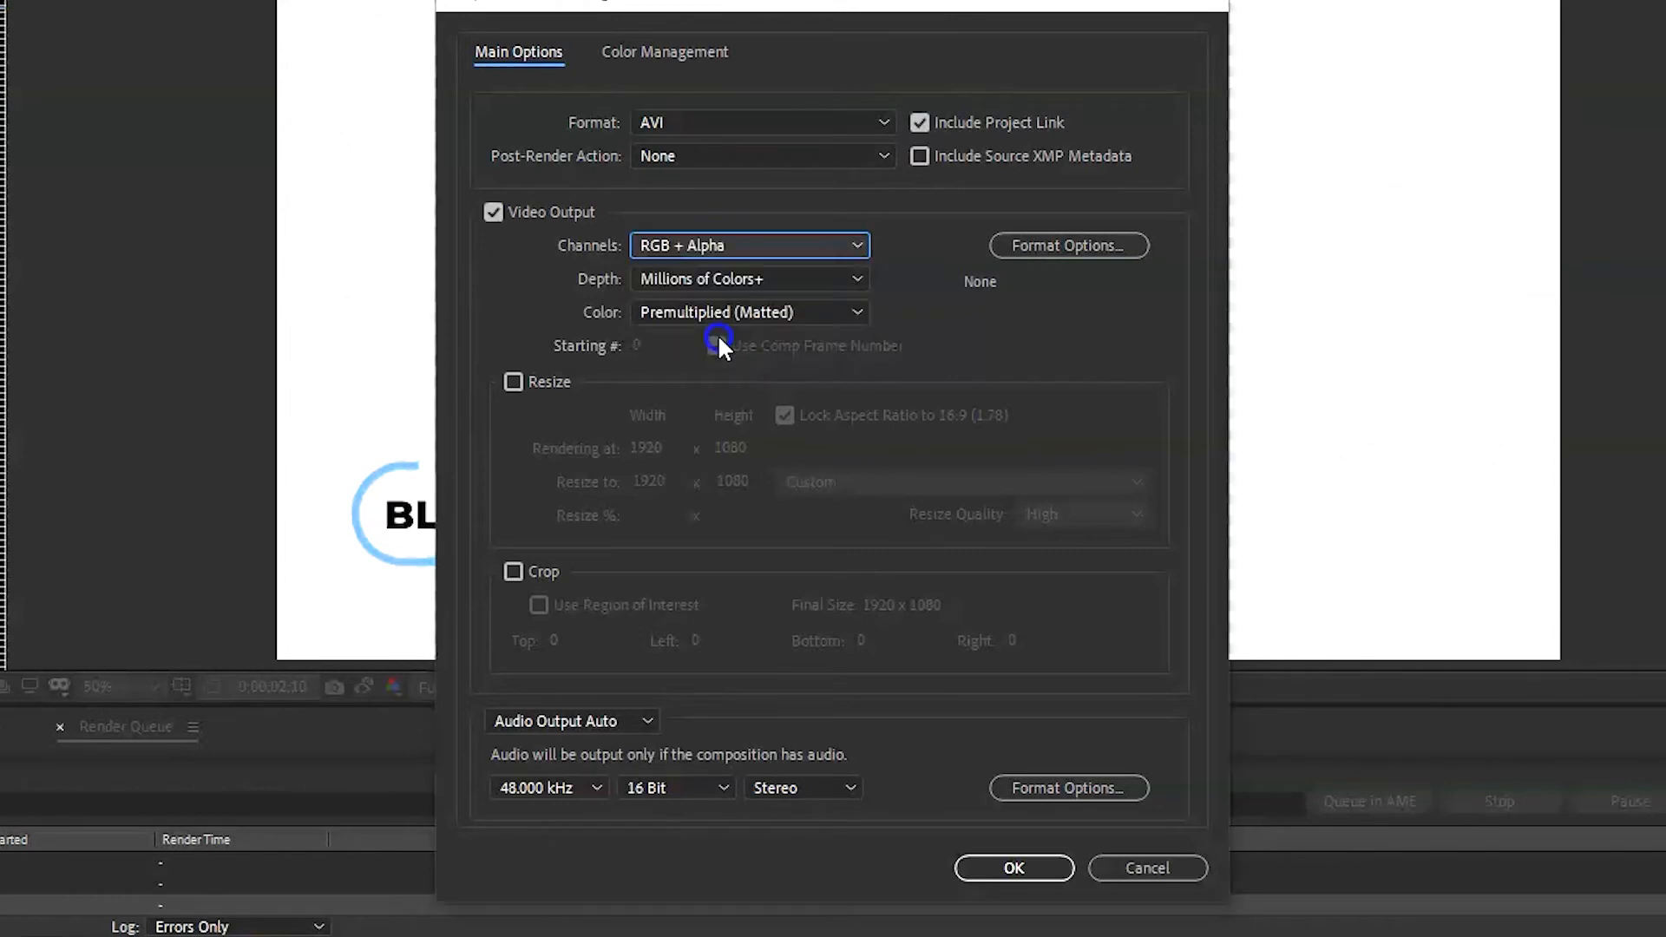
click(896, 569)
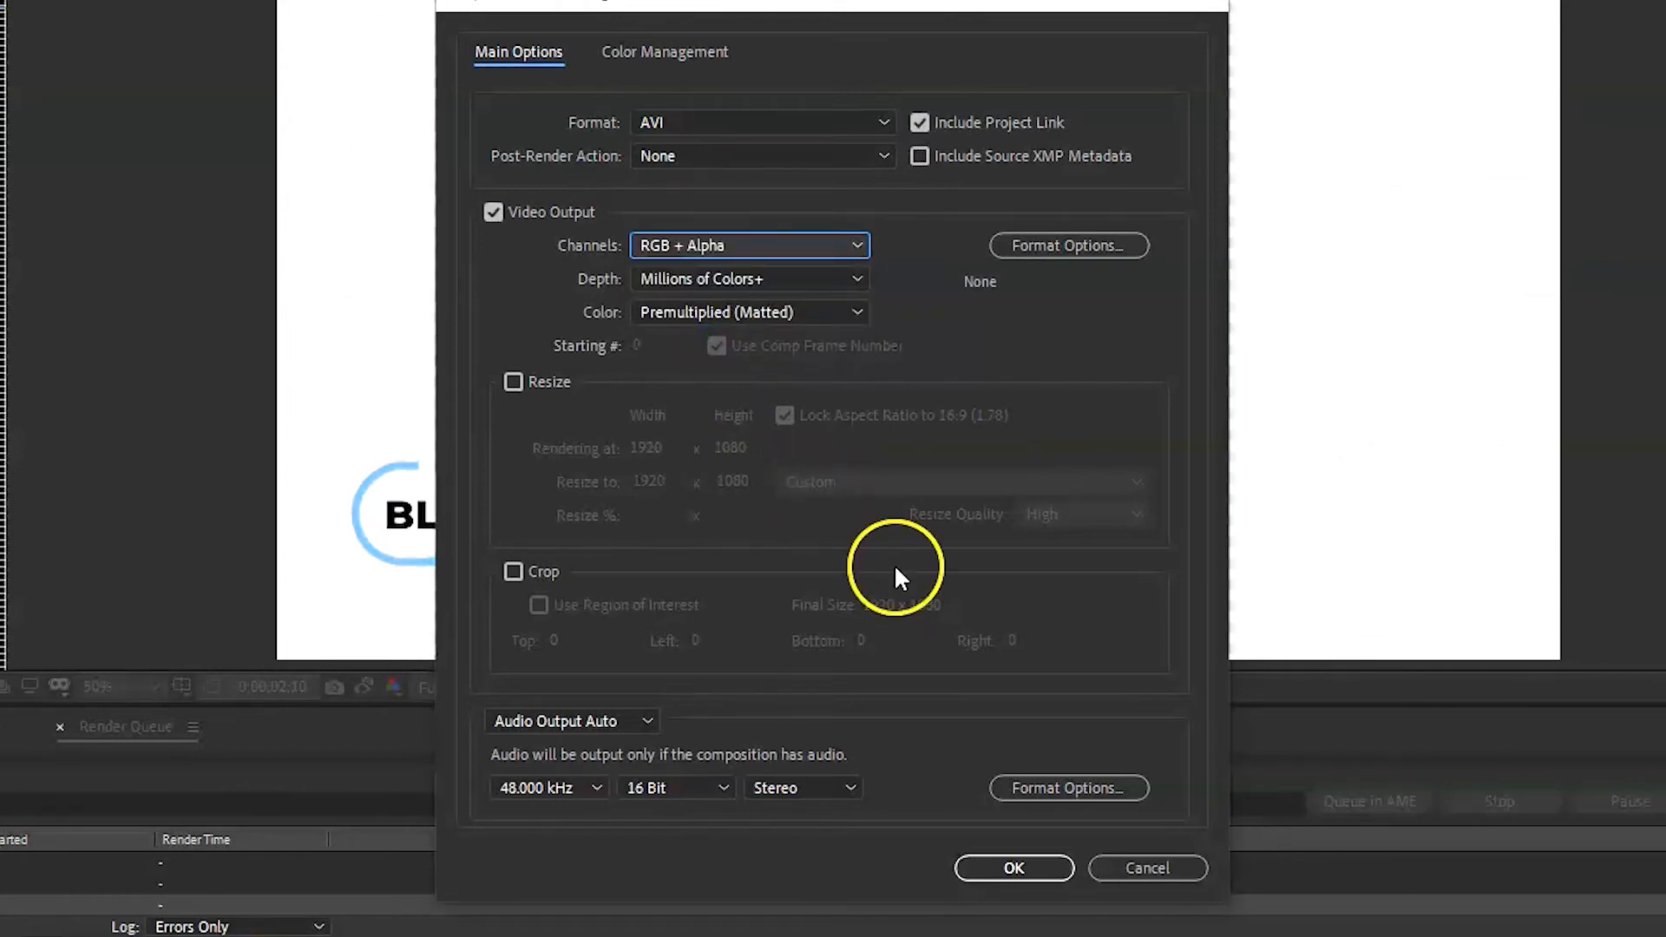
click(1034, 870)
click(1575, 733)
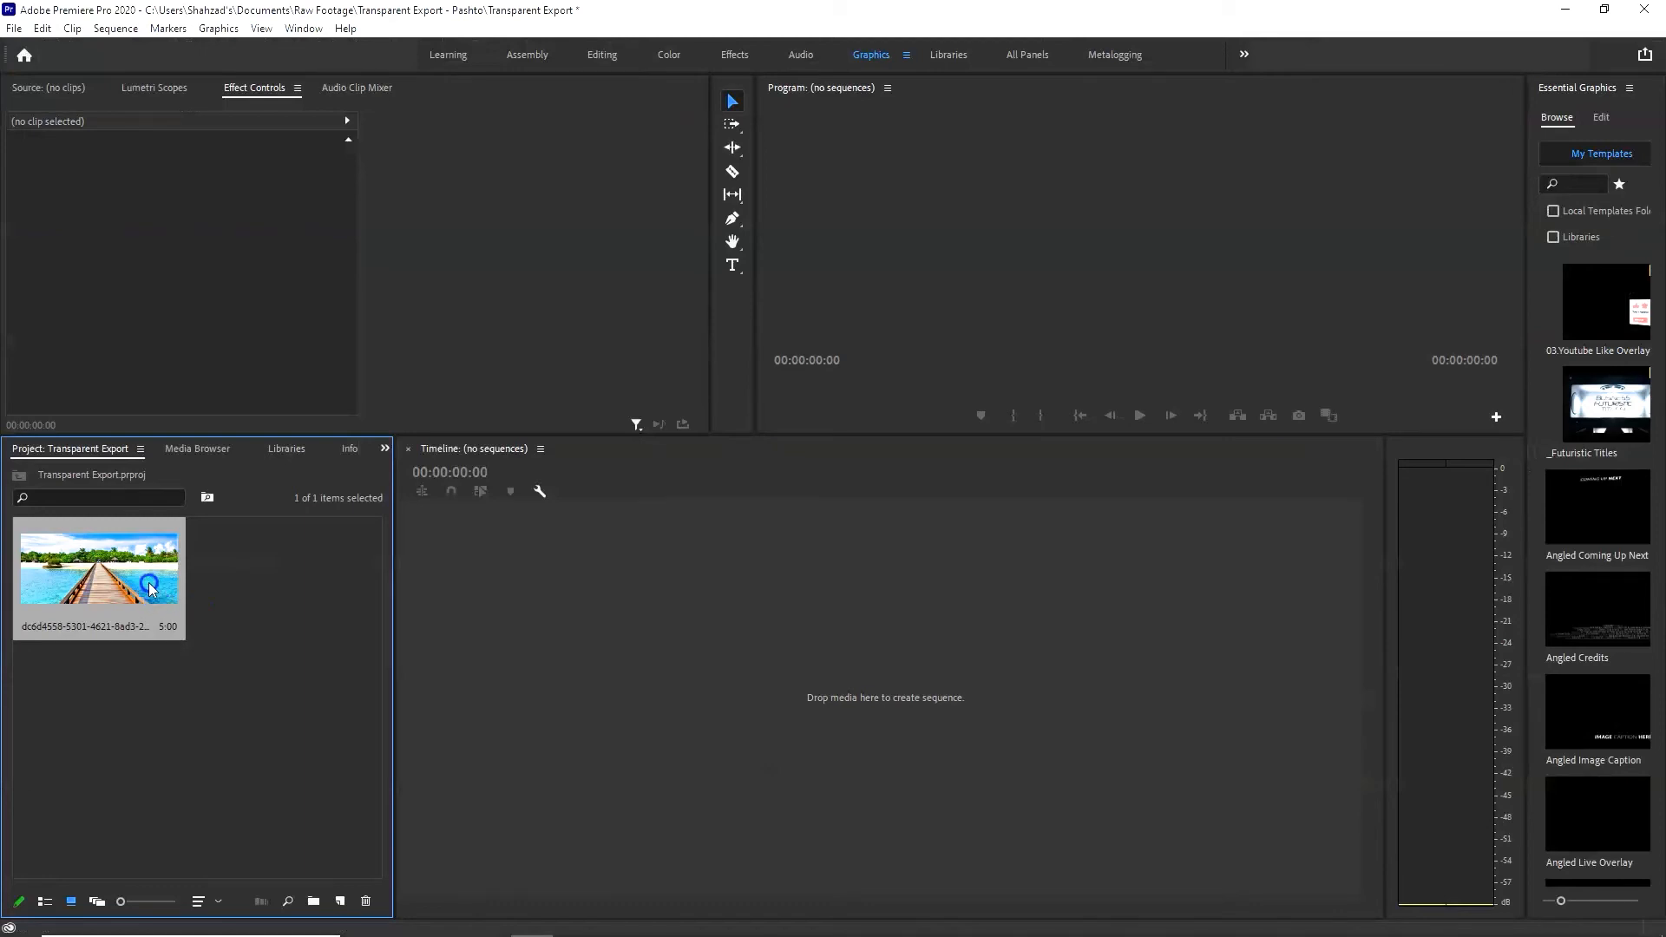
- In Premiere Pro, create a sequence from the beach pier image and extend its clip to about 00:02:14:00
drag(150, 590, 599, 604)
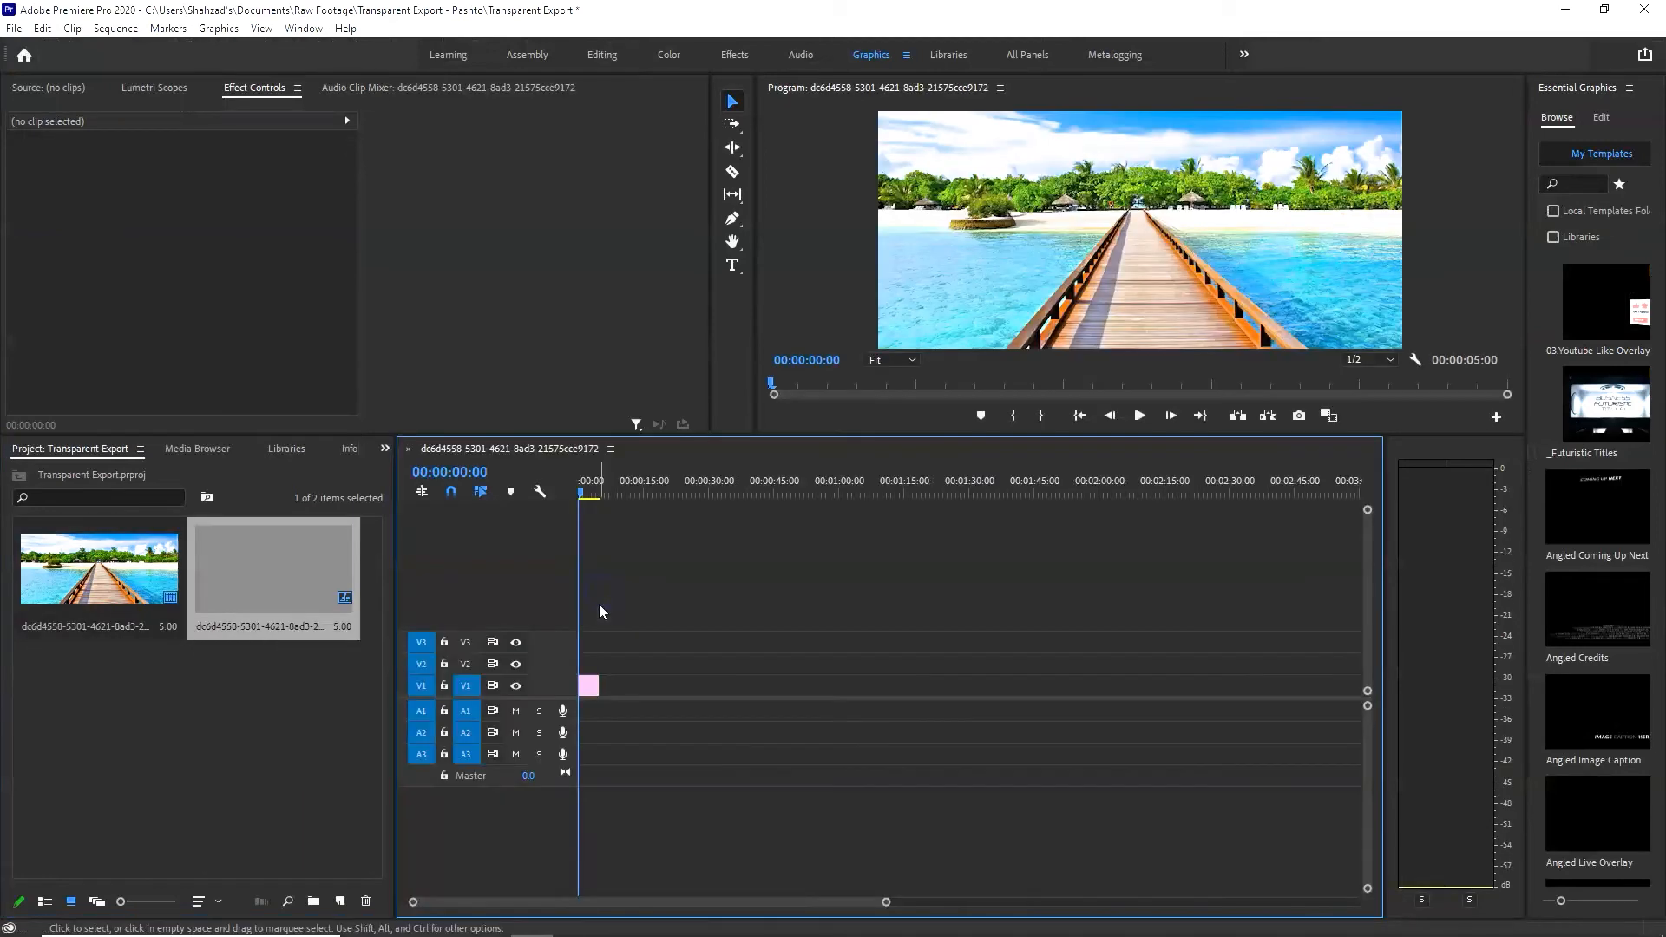
drag(622, 686, 1181, 690)
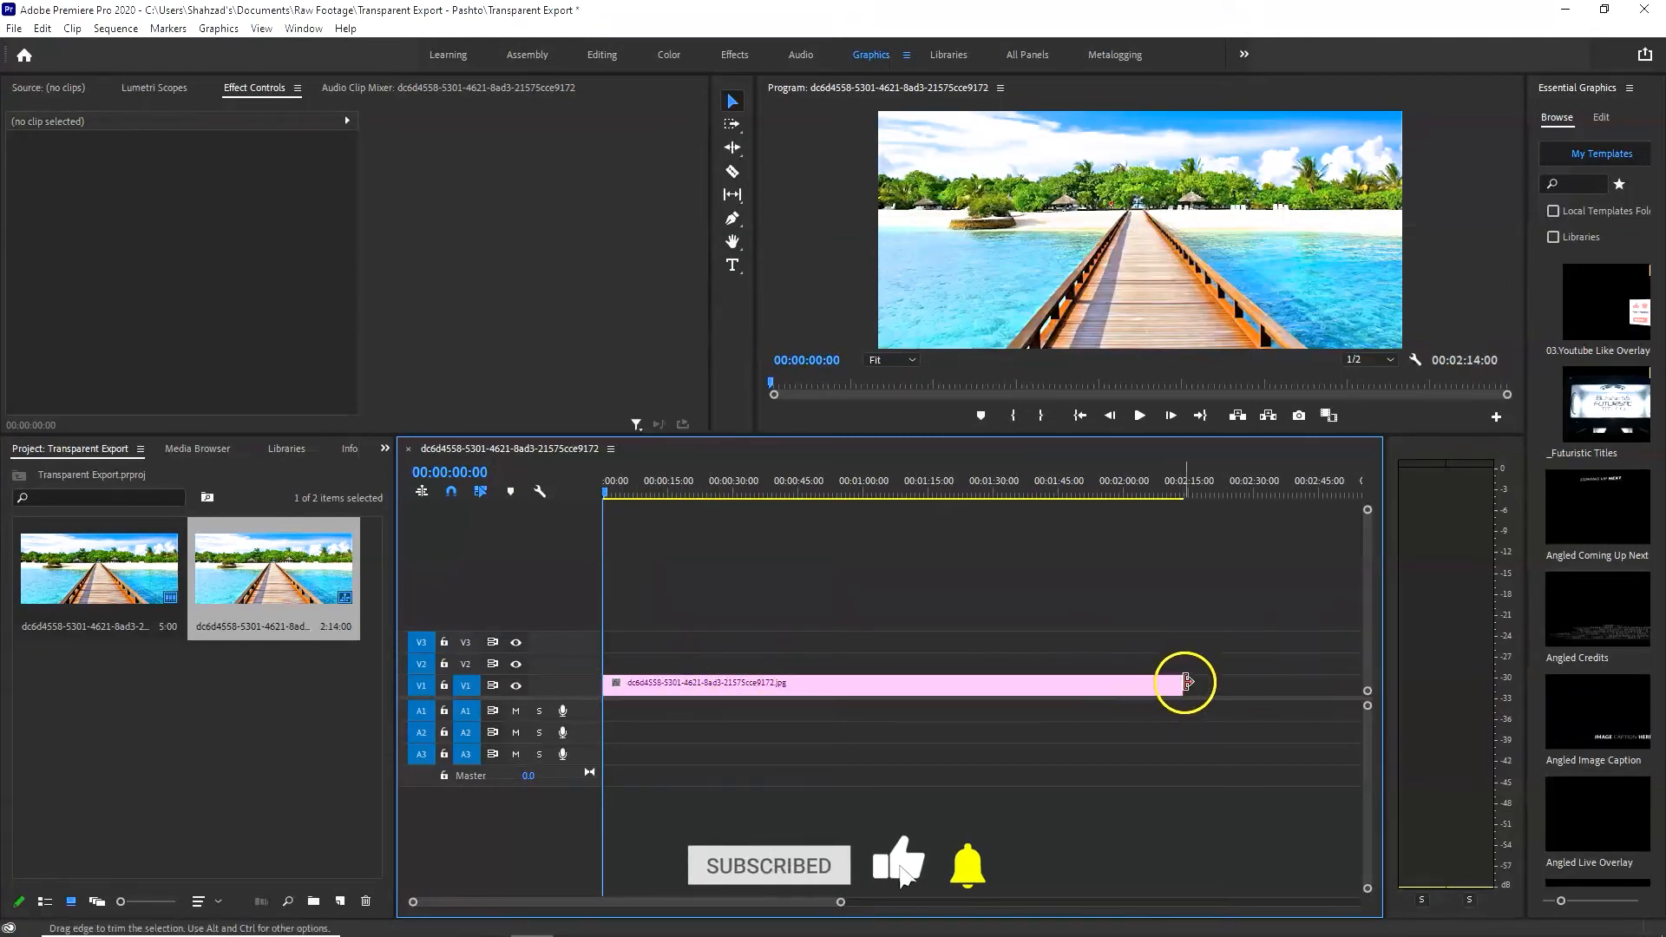
double_click(278, 687)
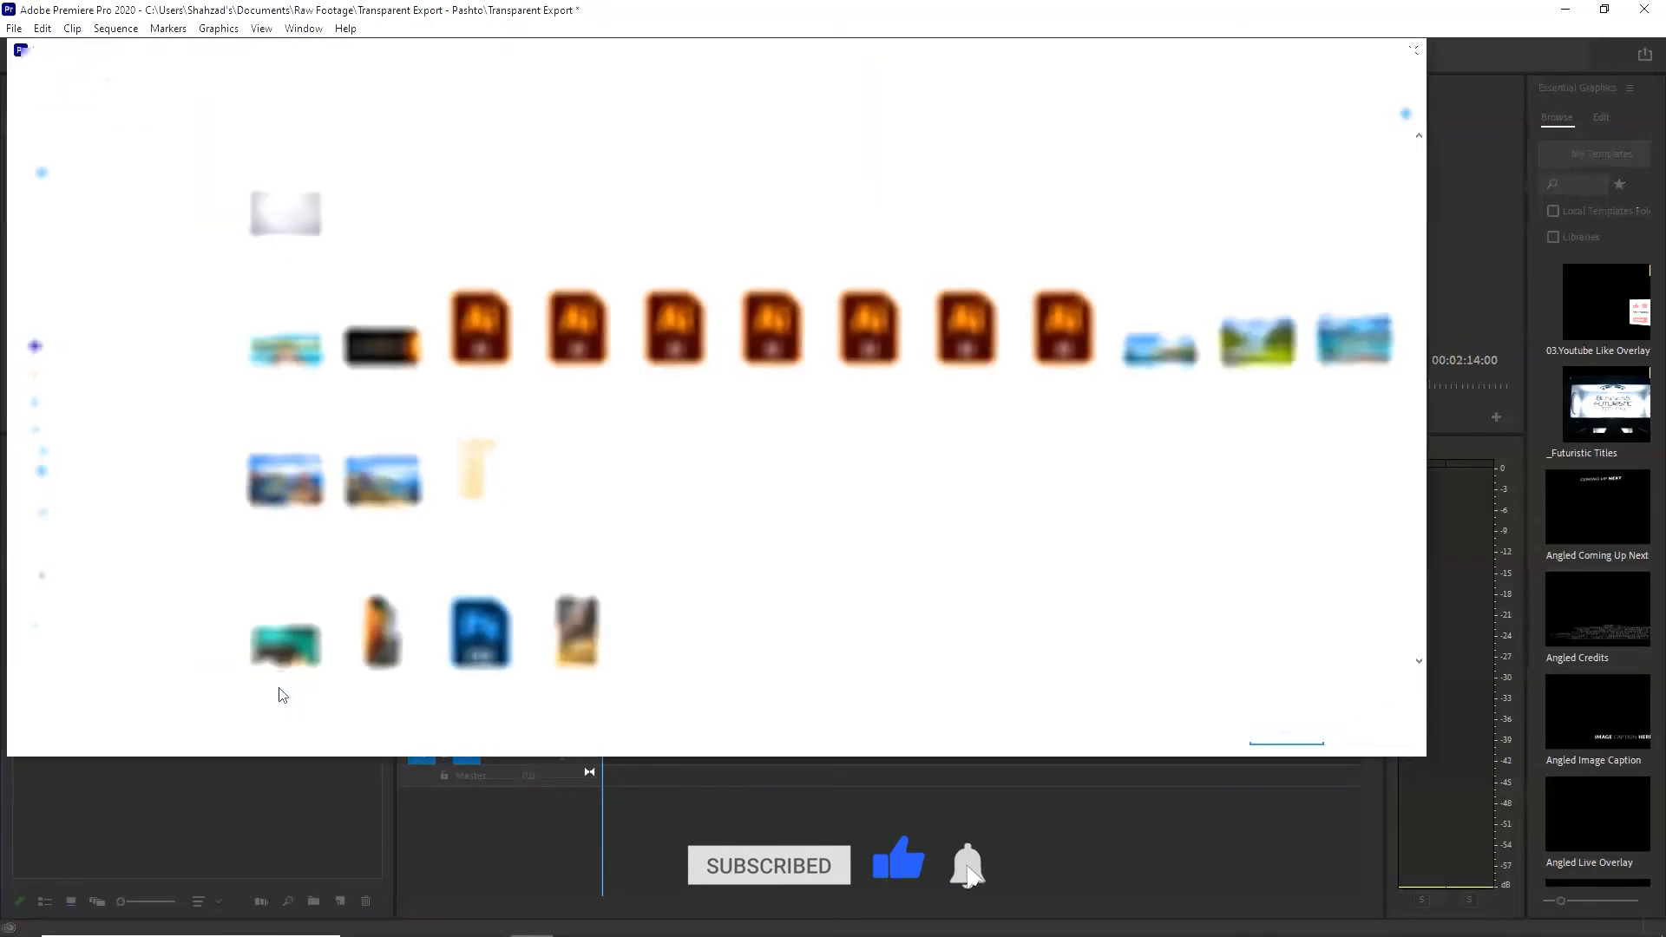
click(1371, 736)
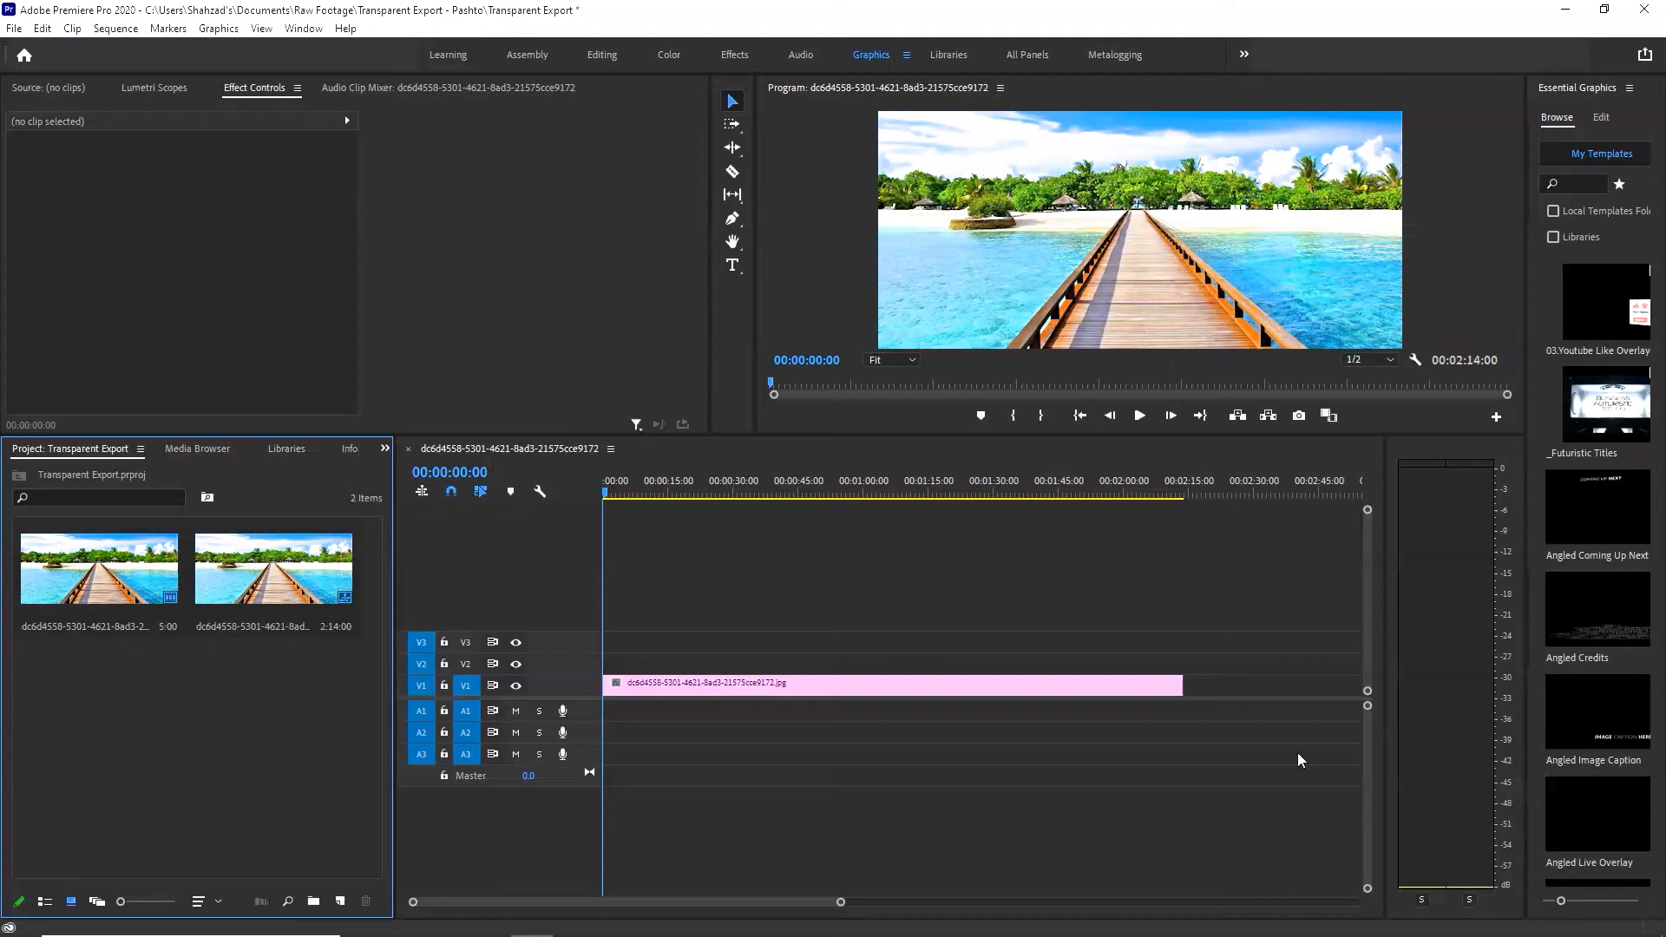
- Import Transparent Render.avi, place it on V2 at the sequence start above the pier image, and move the playhead to 00:00:04:15
double_click(314, 760)
double_click(1097, 354)
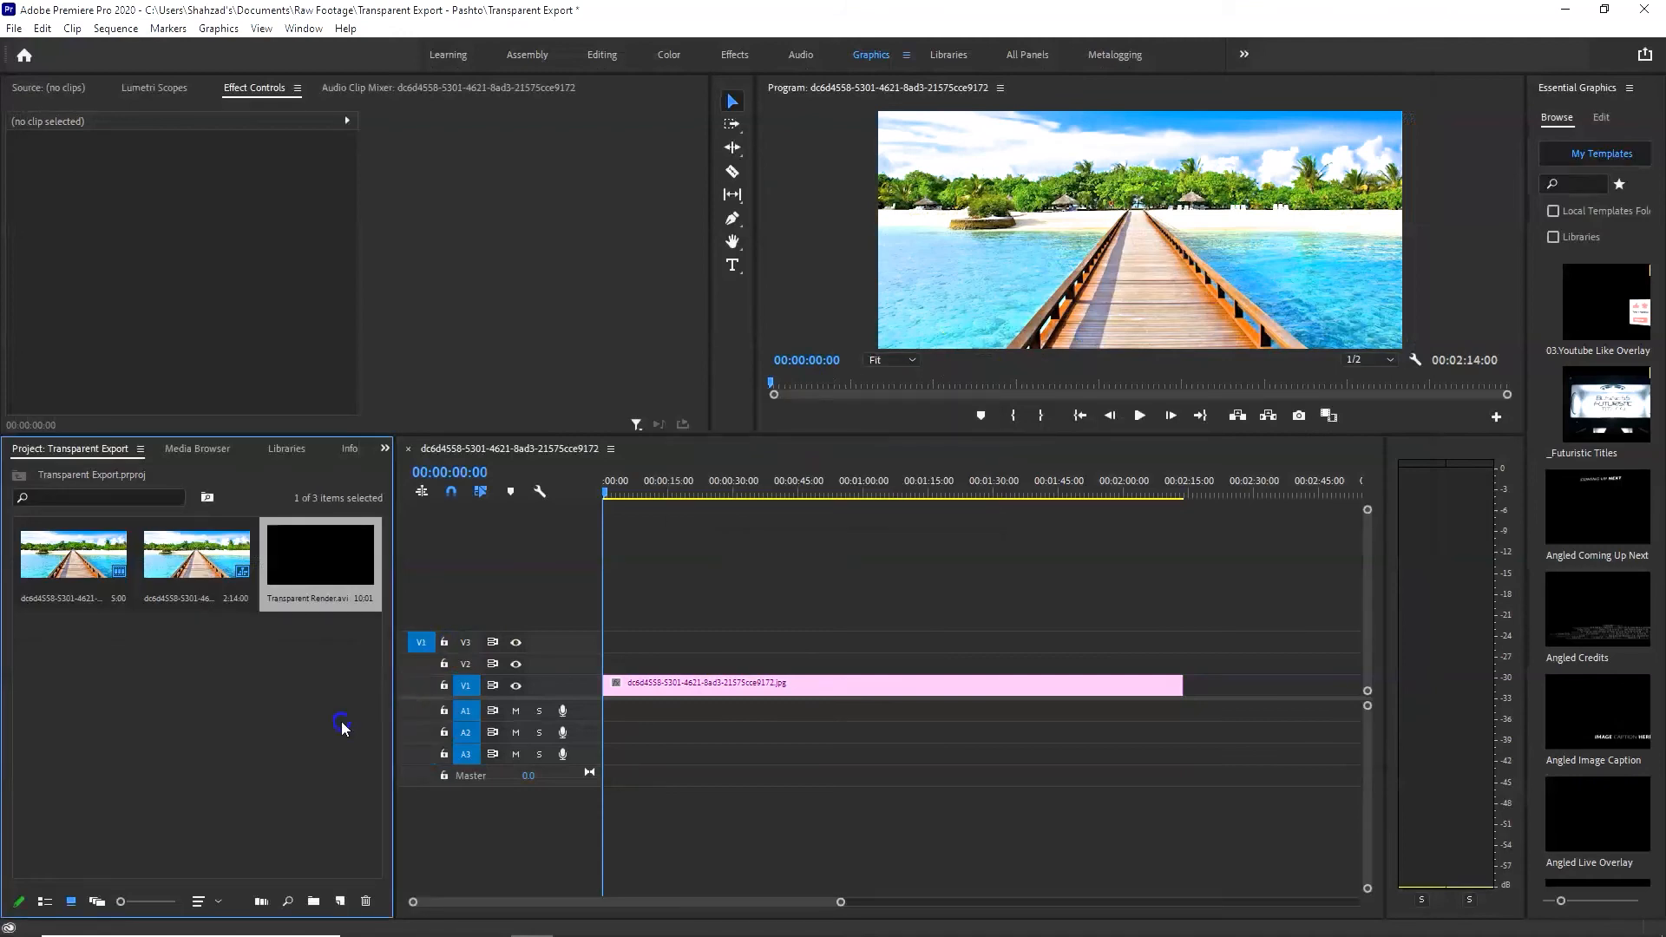
drag(334, 558, 612, 663)
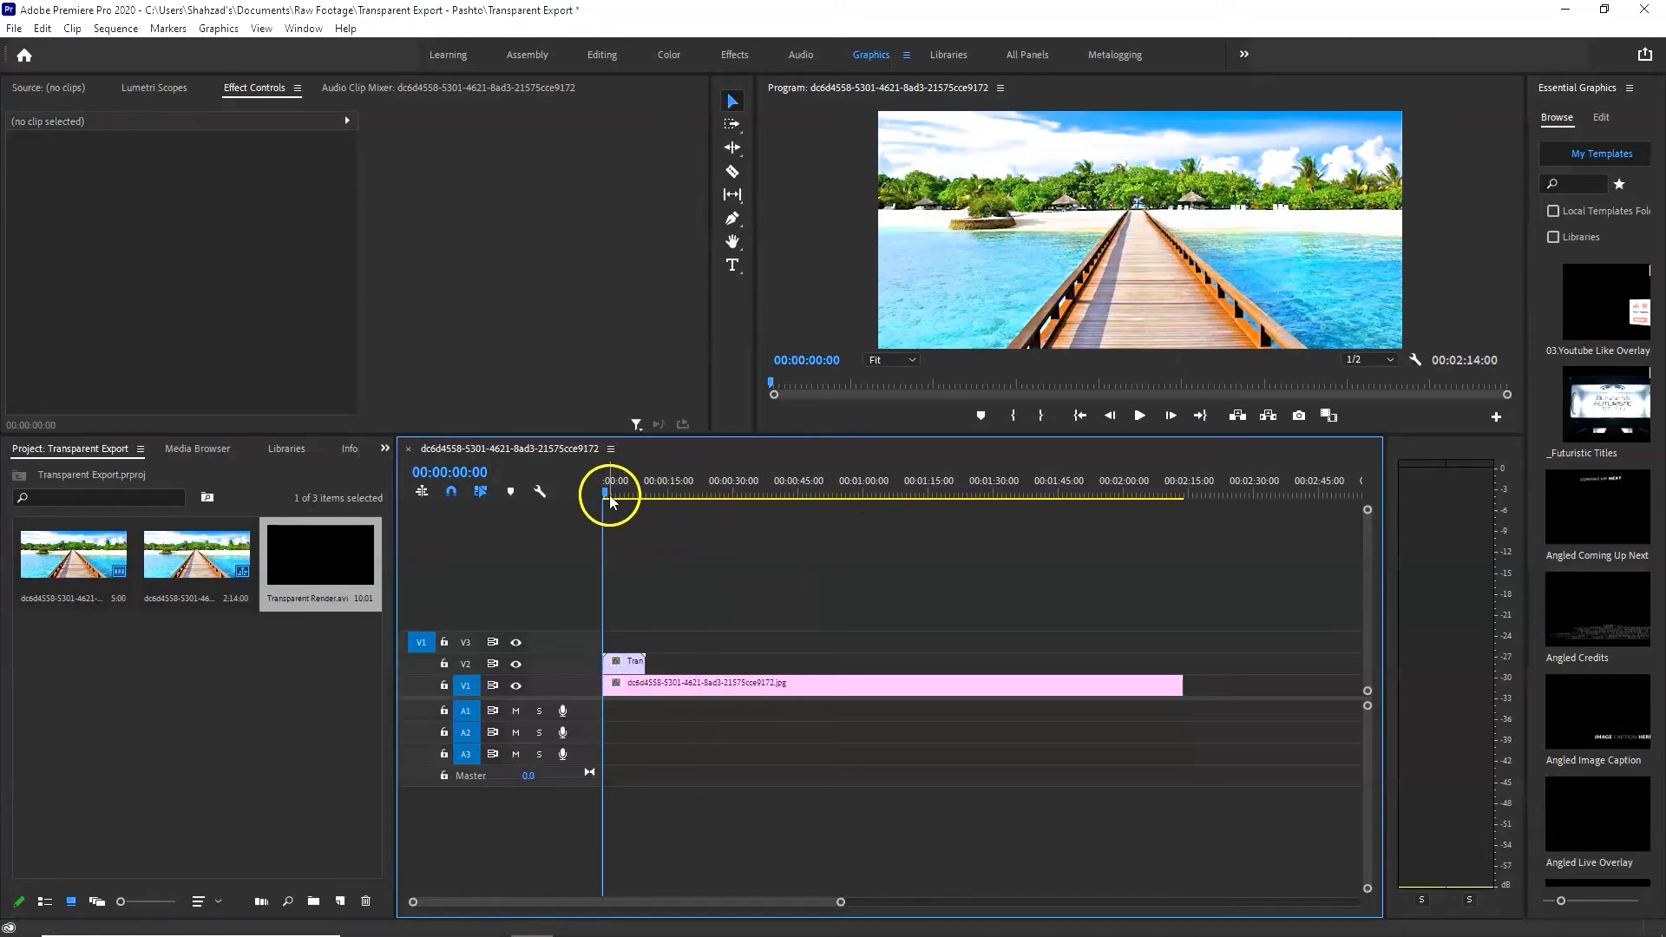
drag(606, 491, 623, 490)
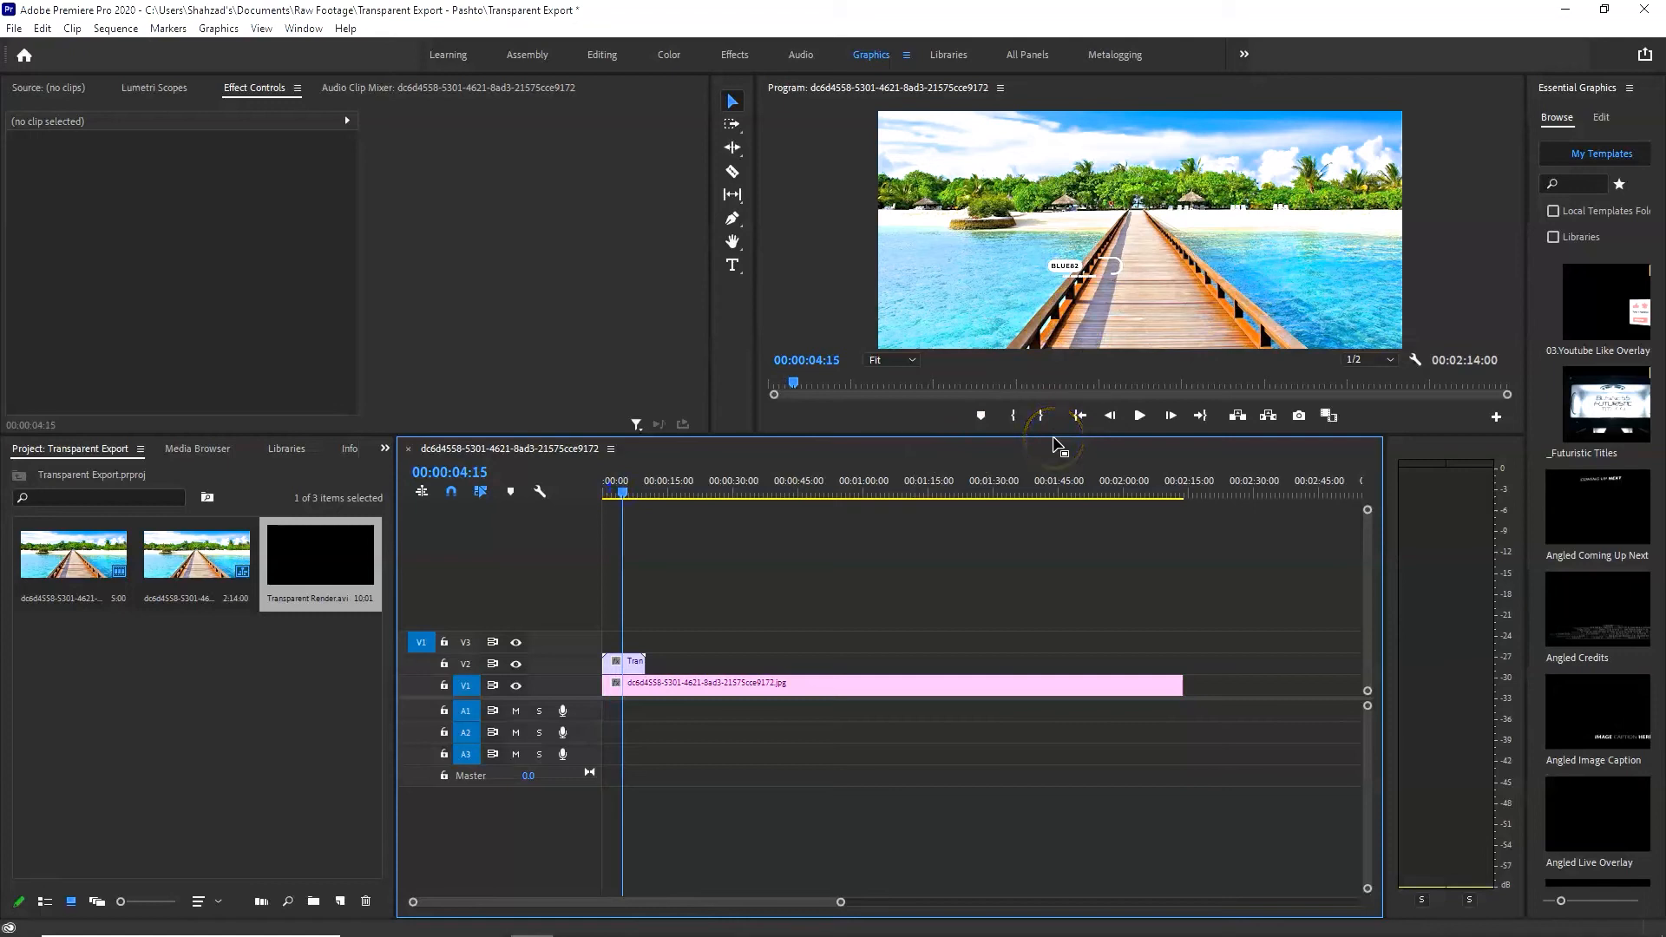
- Enlarge the program preview by shrinking the timeline and effect controls areas, and widen the effect properties column slightly
drag(1053, 437, 1053, 697)
click(738, 562)
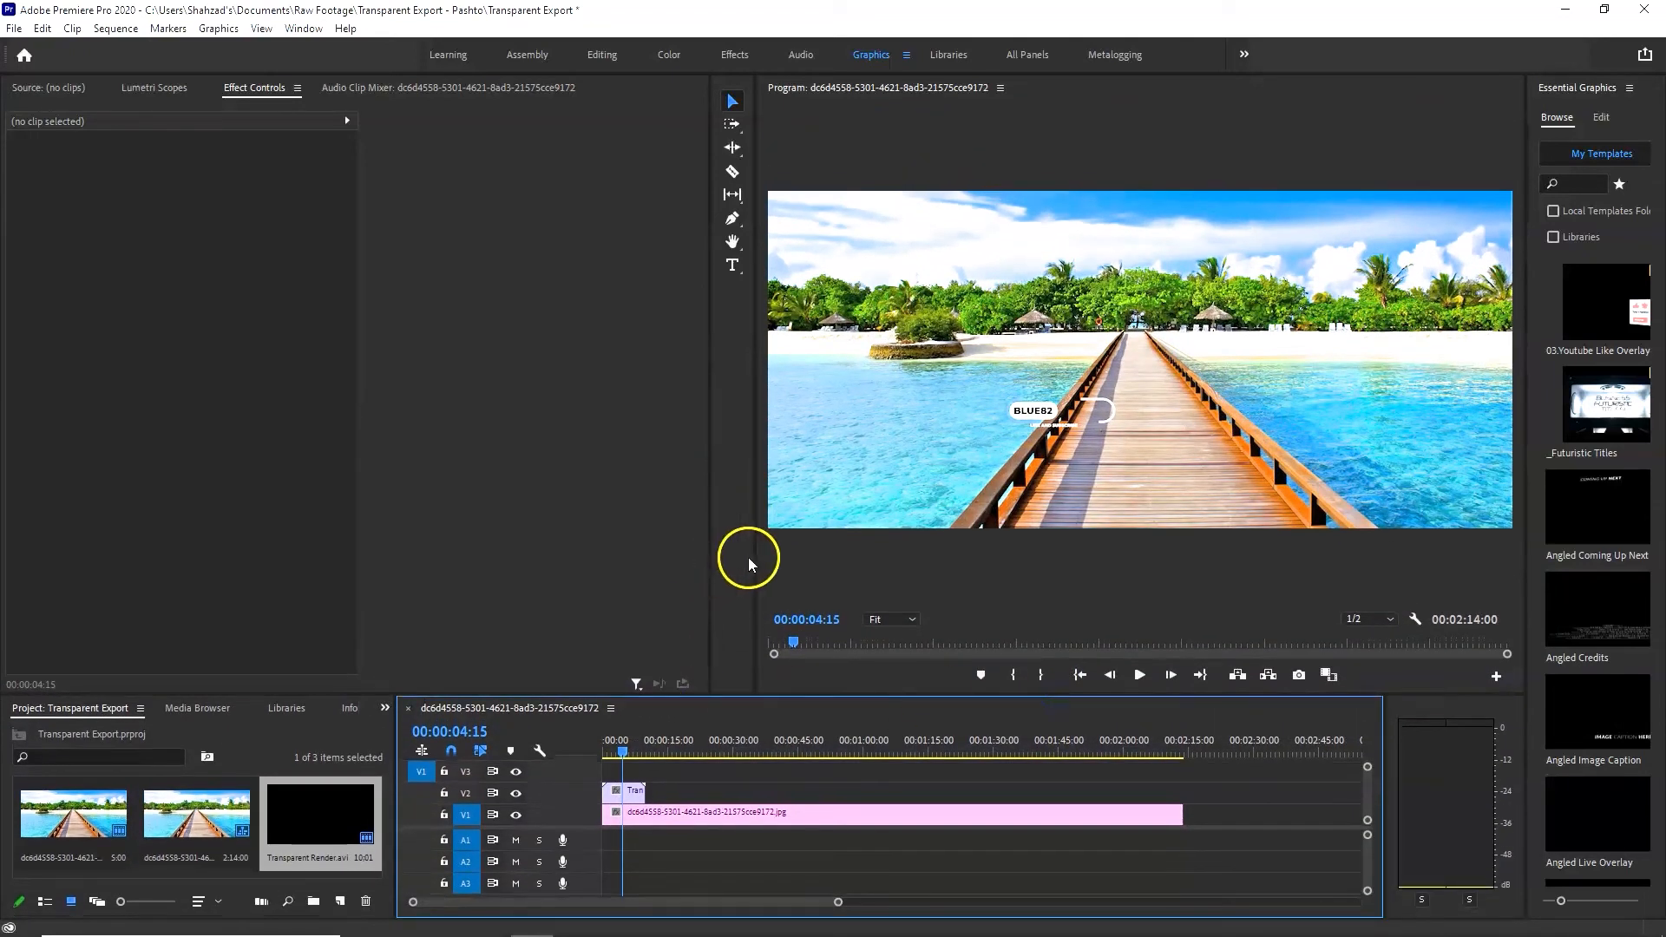
drag(752, 562, 319, 563)
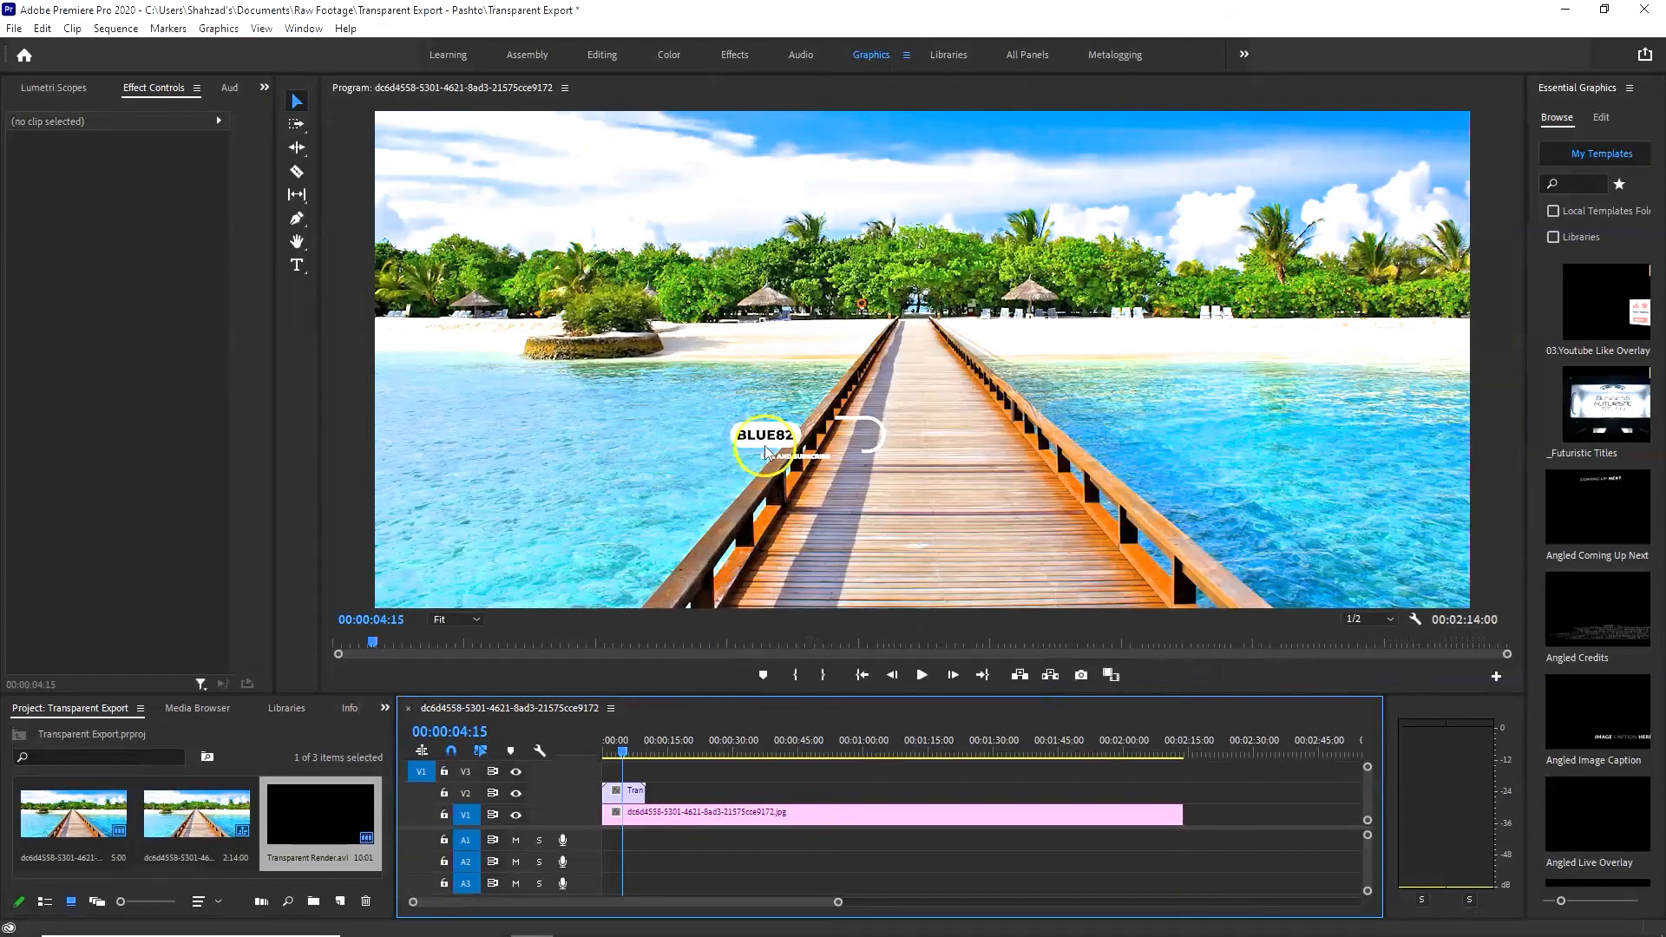
drag(276, 309, 421, 302)
drag(229, 291, 259, 293)
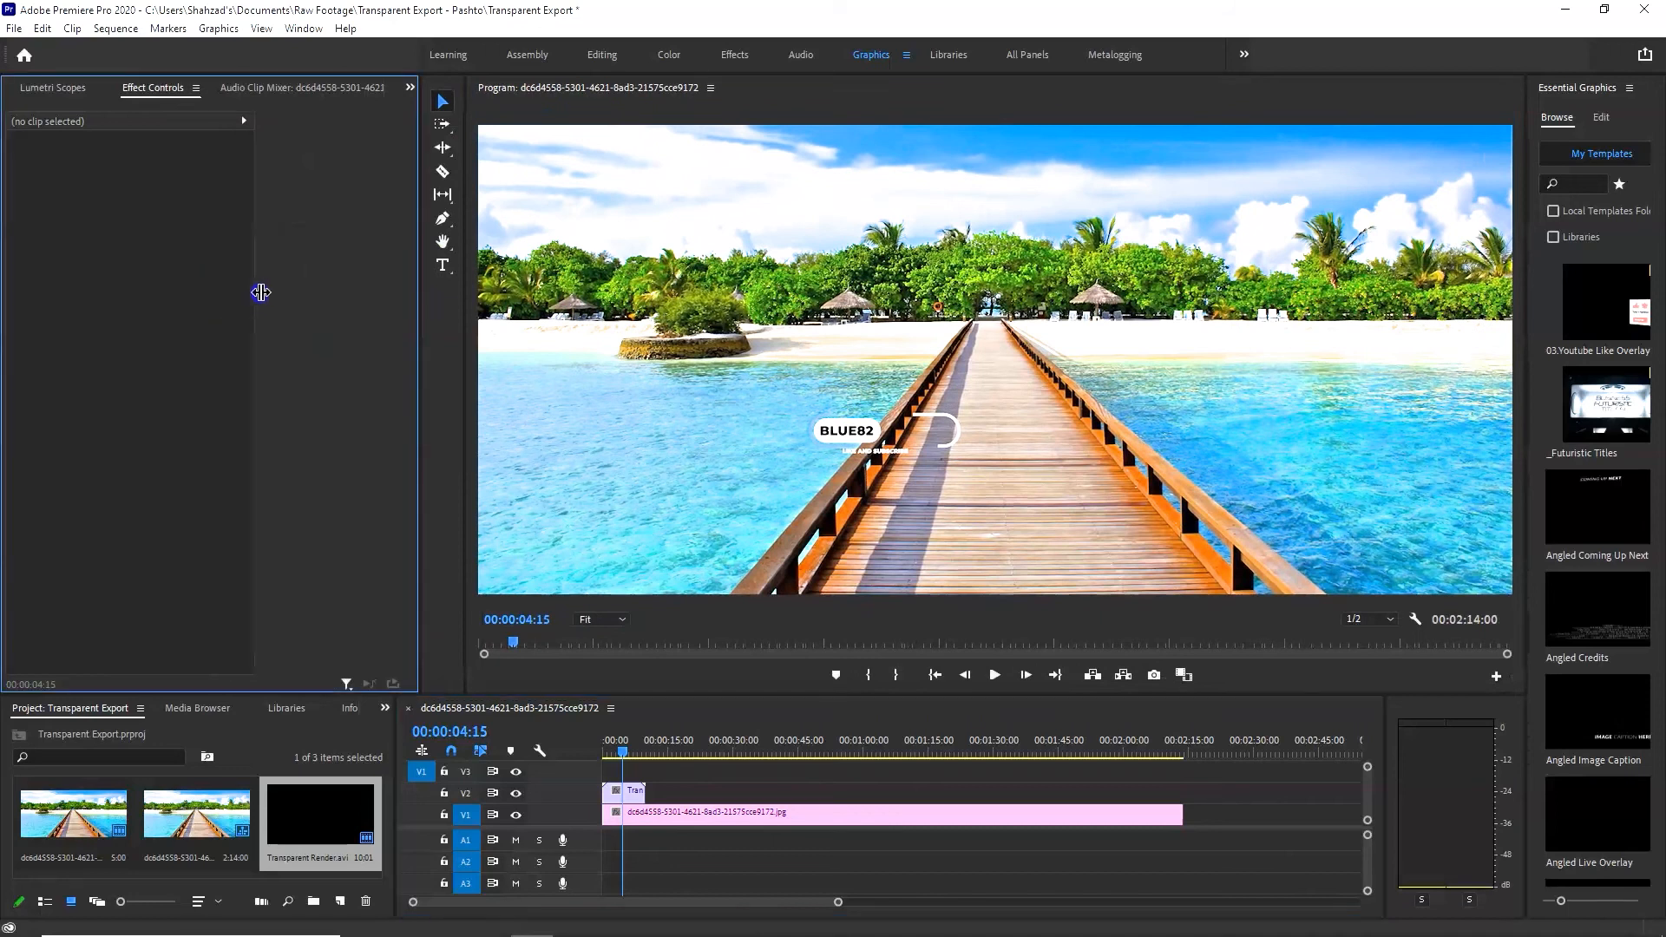
- Scale the Transparent Render clip to 82 and move it to the image's lower-left corner at position 847, 1609
click(624, 790)
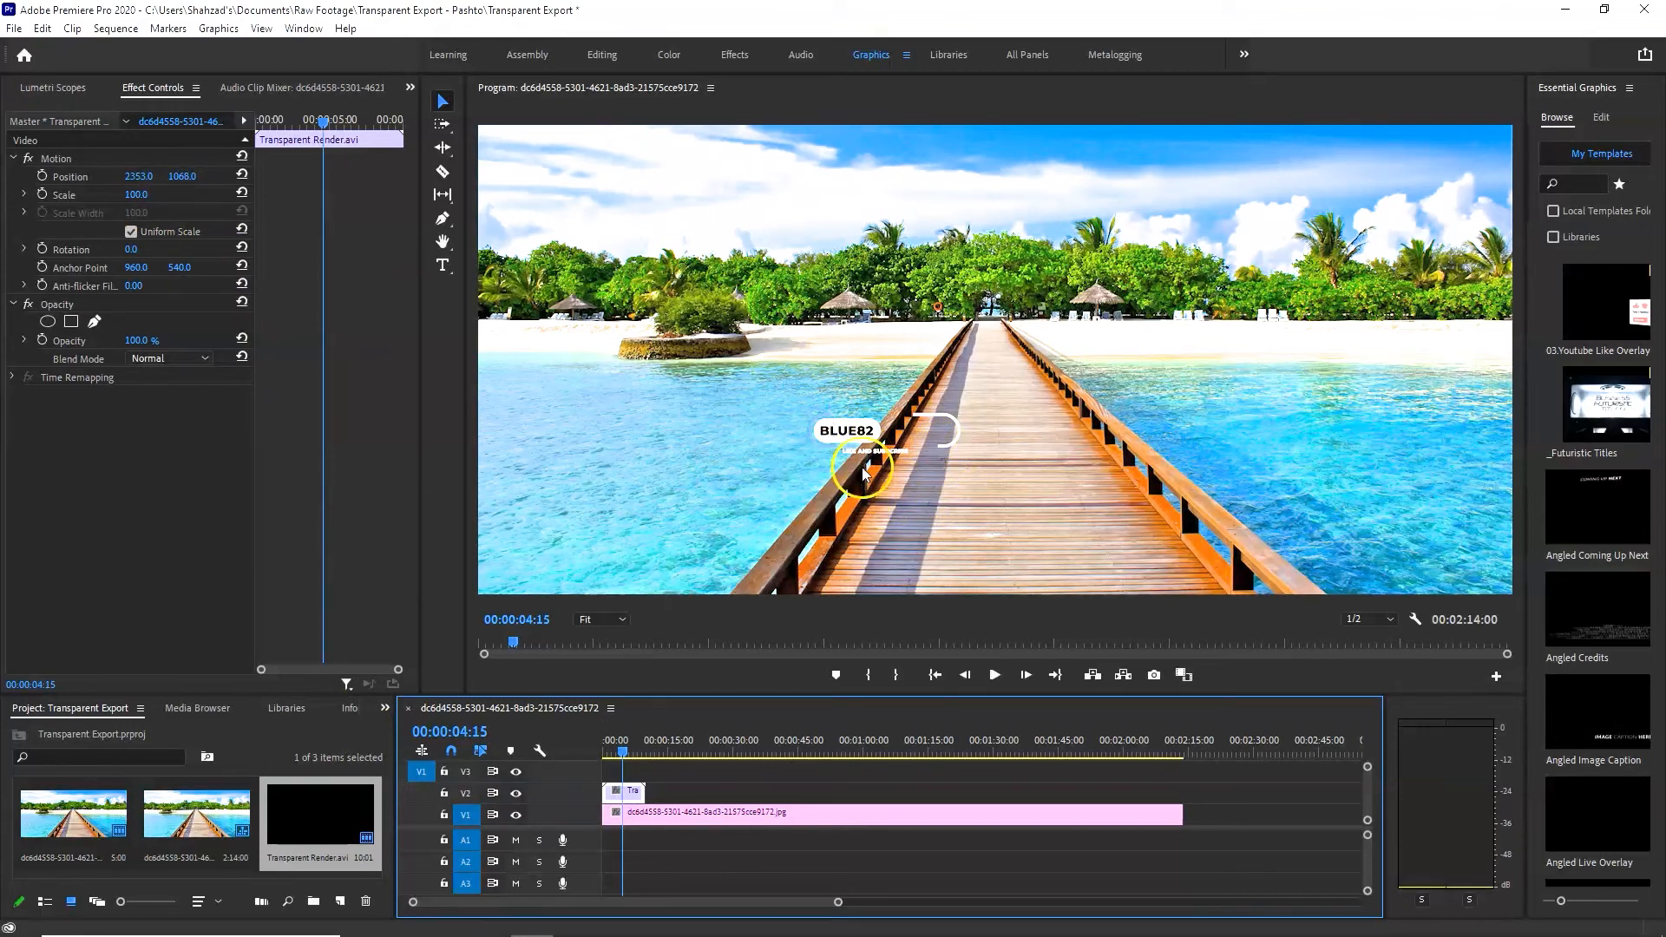
drag(136, 194, 277, 177)
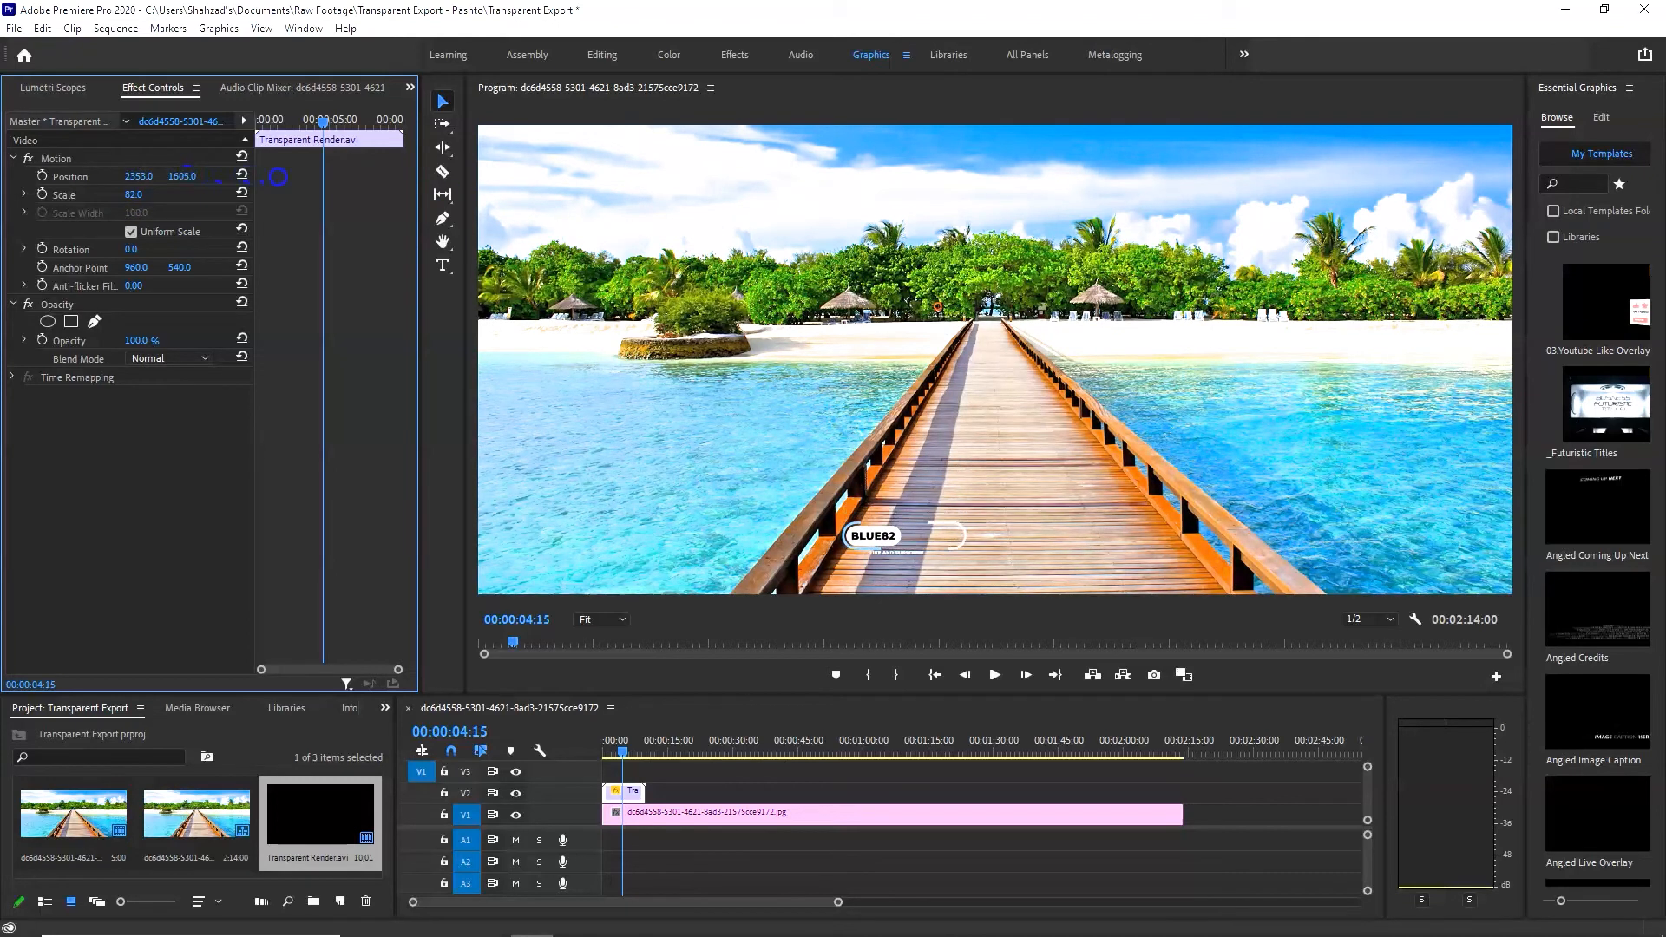
drag(143, 176, 104, 176)
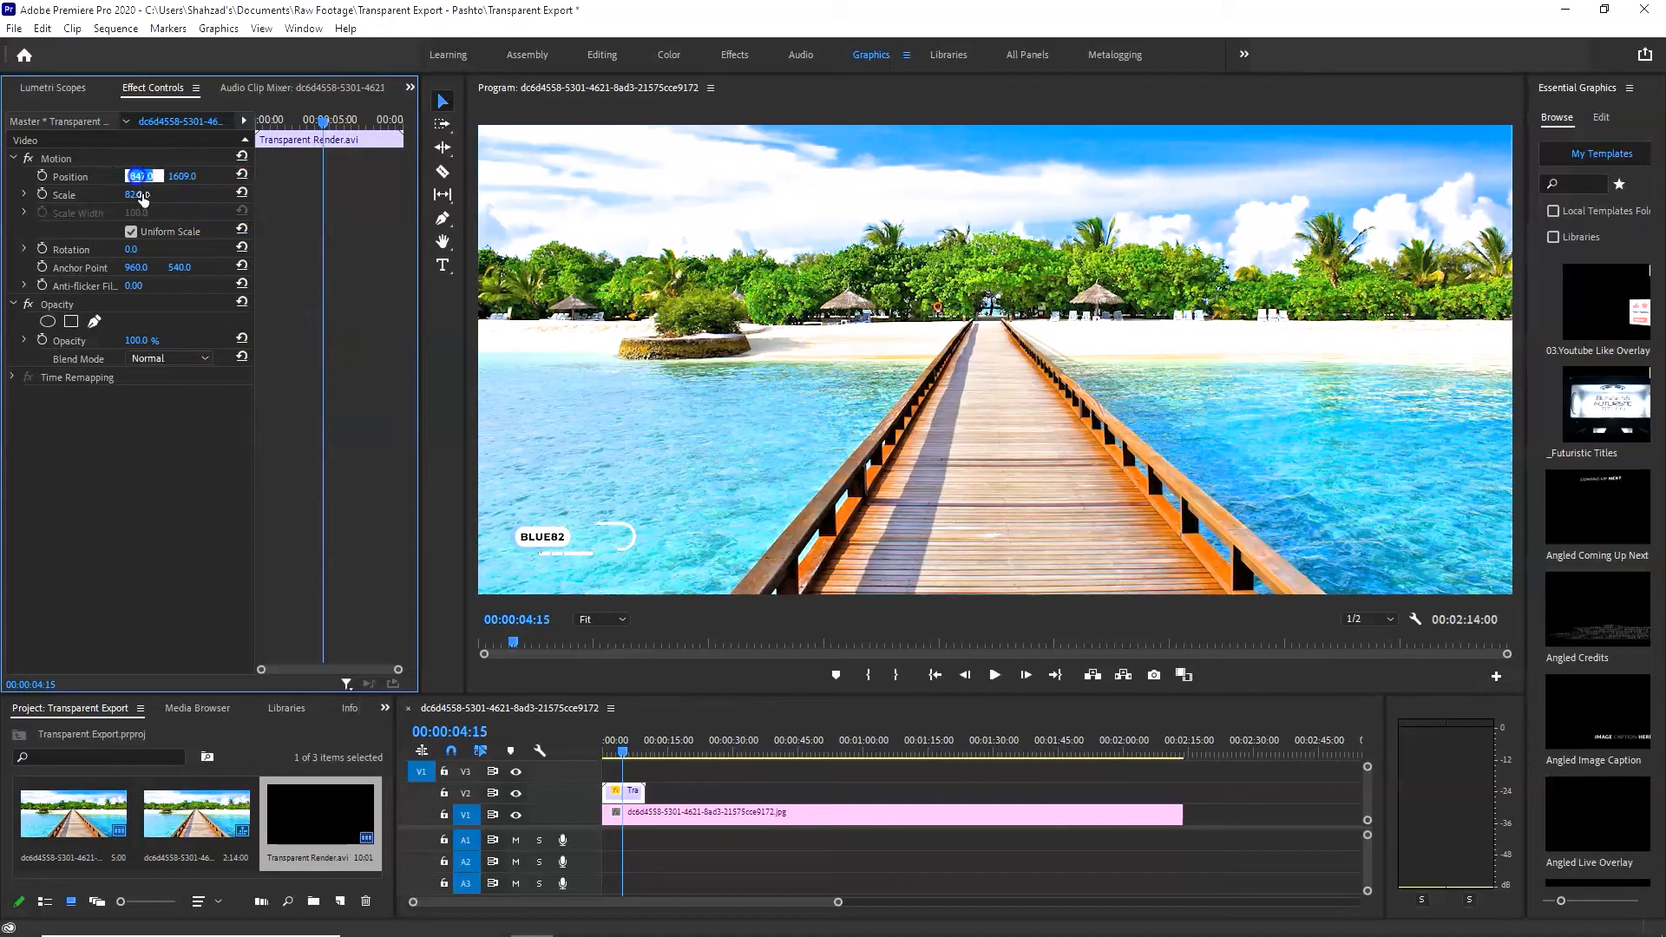
- Play the sequence from its start to check the transparent callout animation over the pier image
click(613, 750)
drag(615, 750, 590, 752)
key(space)
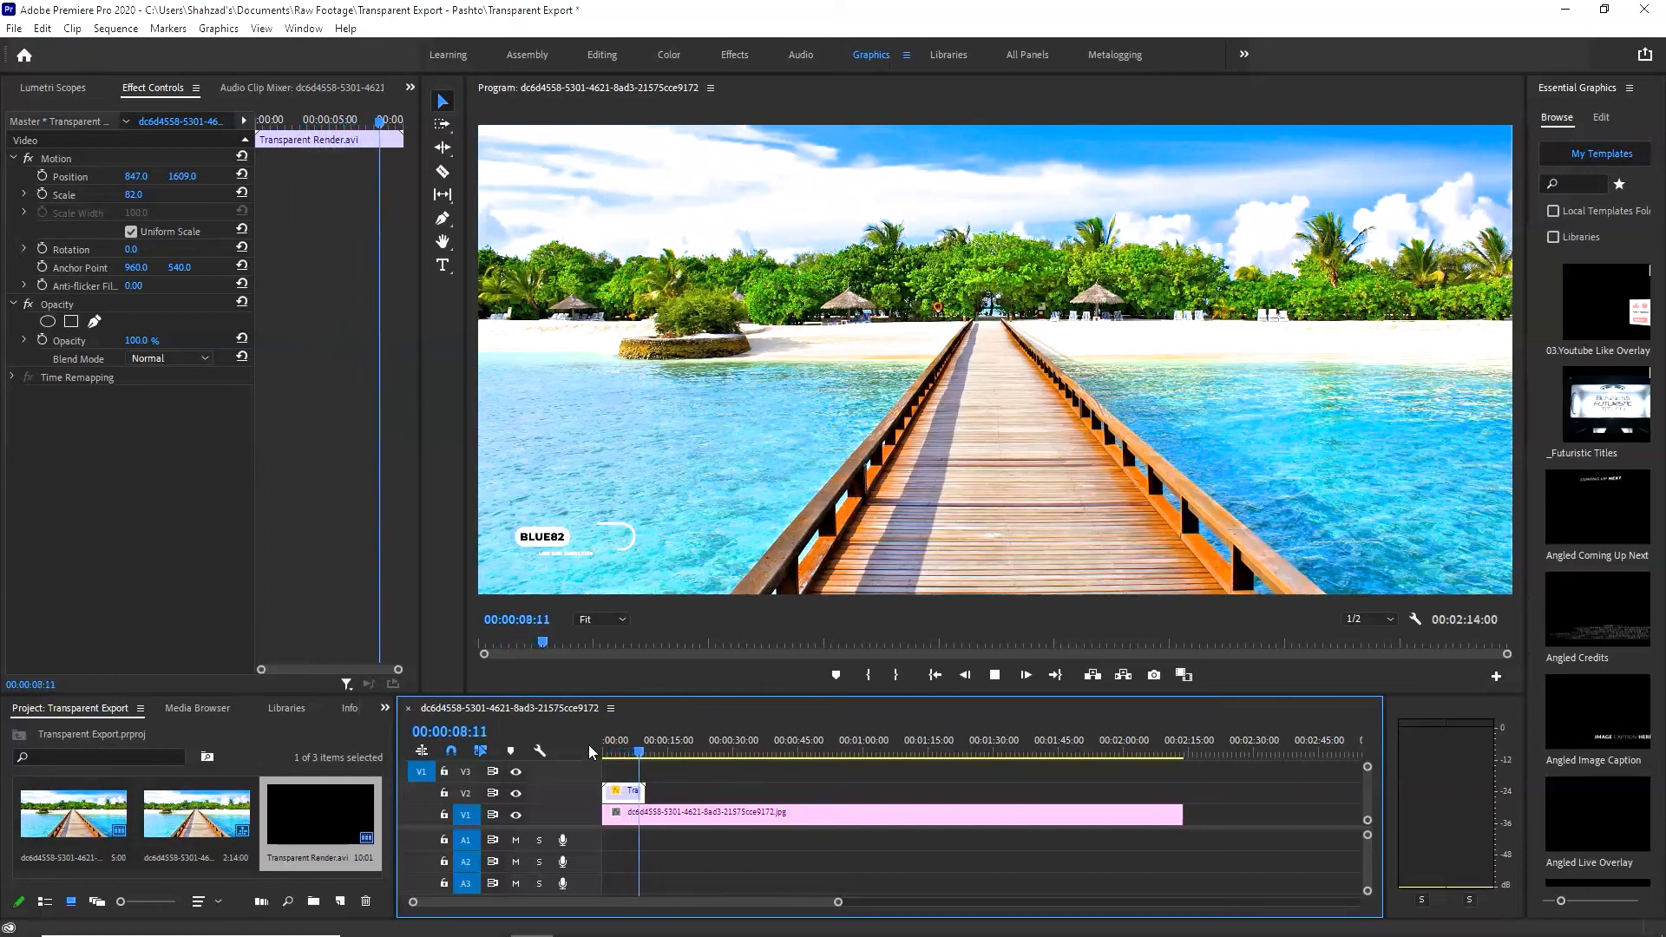
key(space)
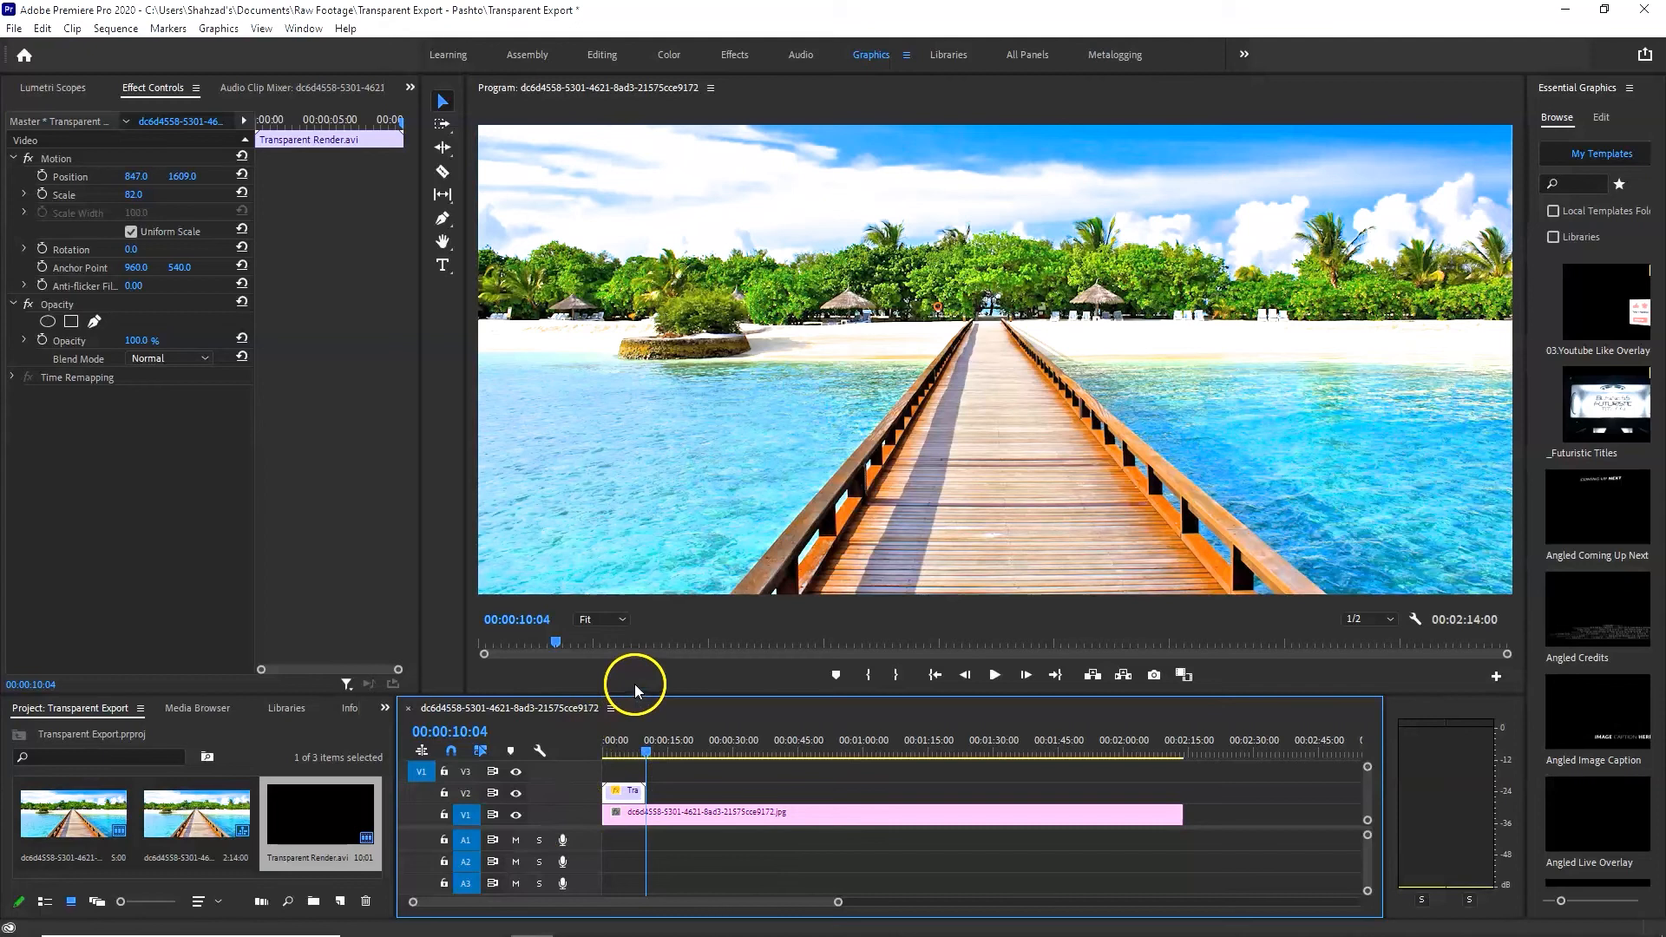
- Enlarge the timeline area and delete the Transparent Render clip from both the V2 track and the project
drag(634, 690, 659, 556)
click(316, 682)
click(631, 728)
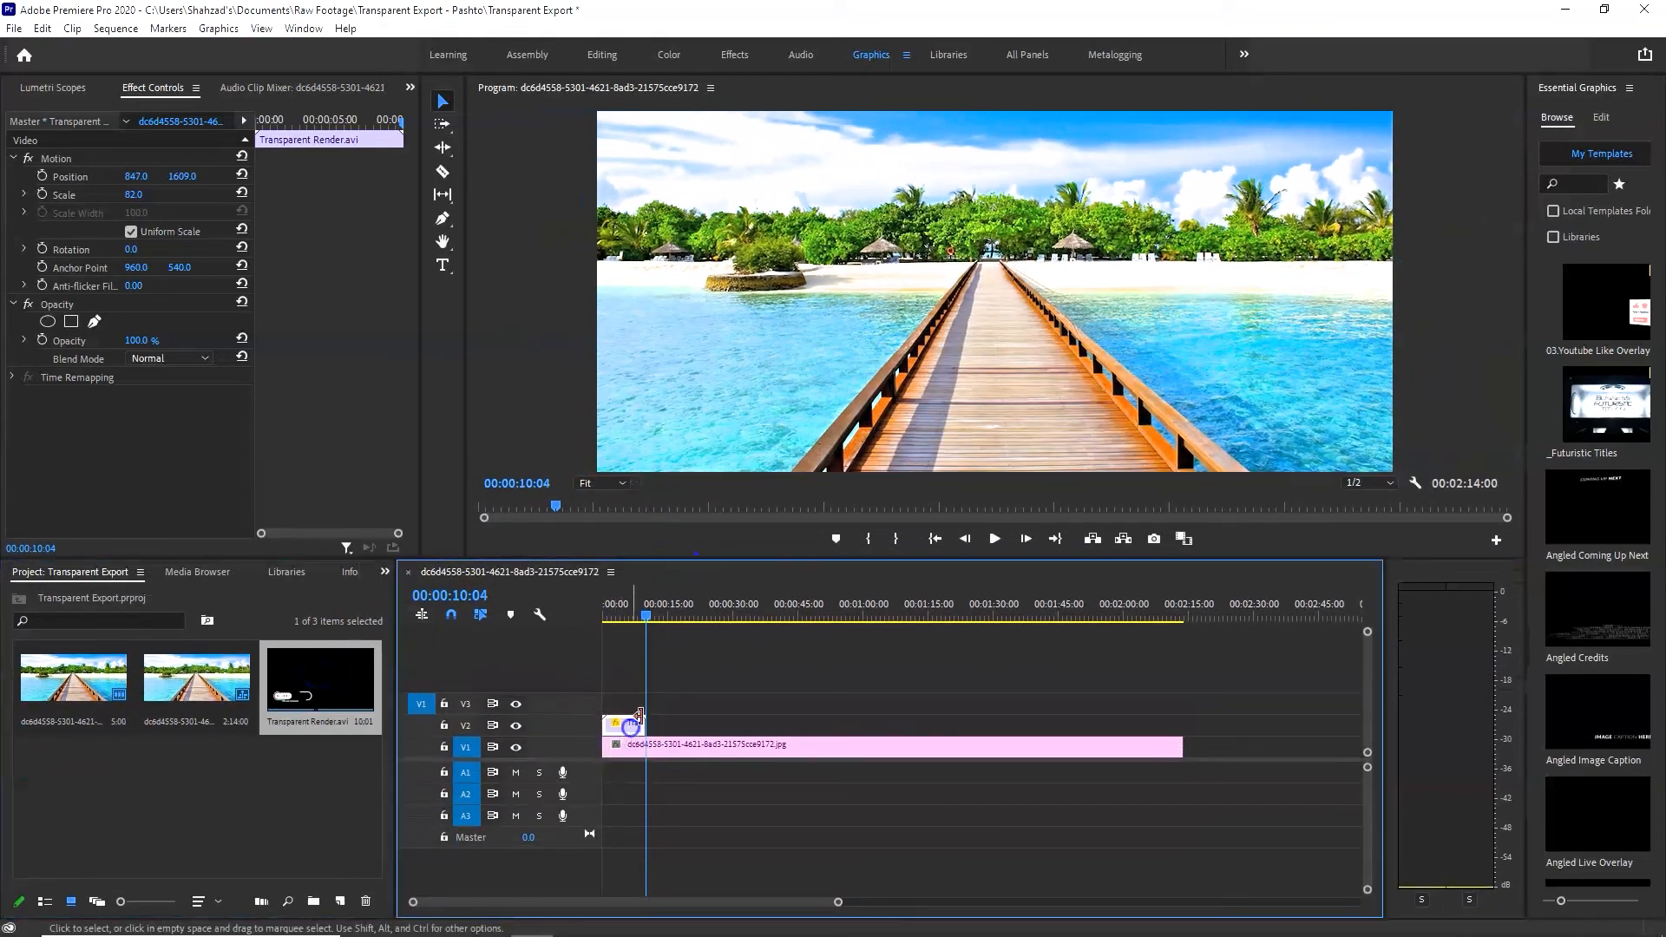
click(650, 714)
click(630, 730)
key(Delete)
click(318, 698)
key(Delete)
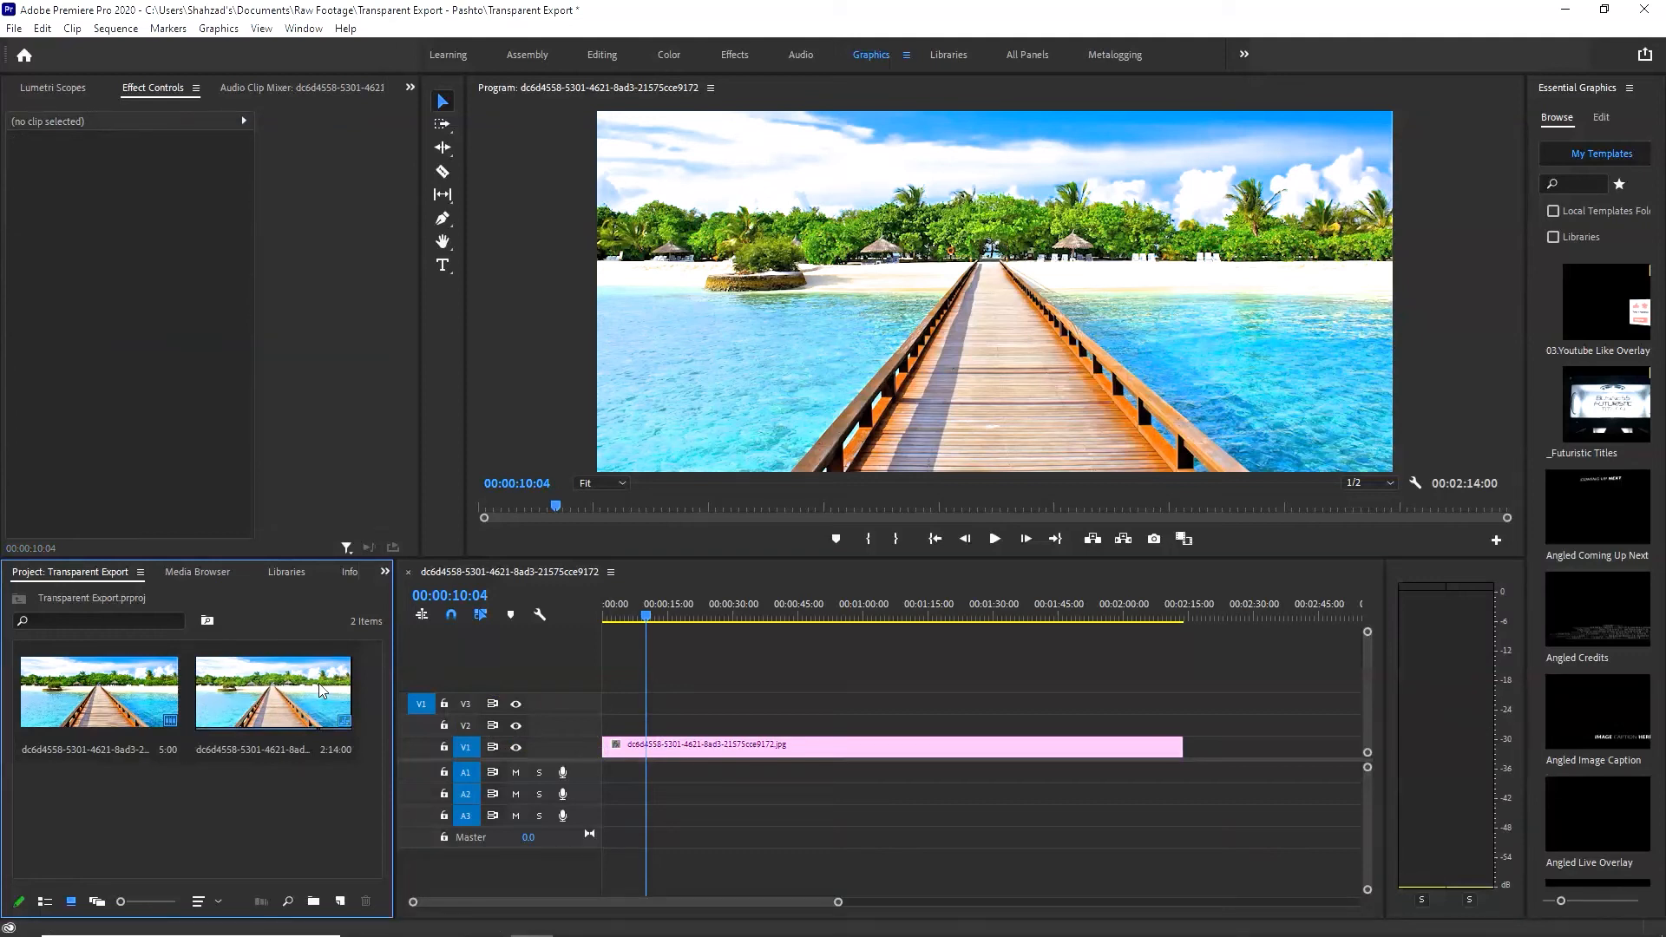
- Import the CallOut_04 composition from the After Effects project Untitled Project pashto.aep and place it at the beginning of V2
click(90, 868)
double_click(247, 835)
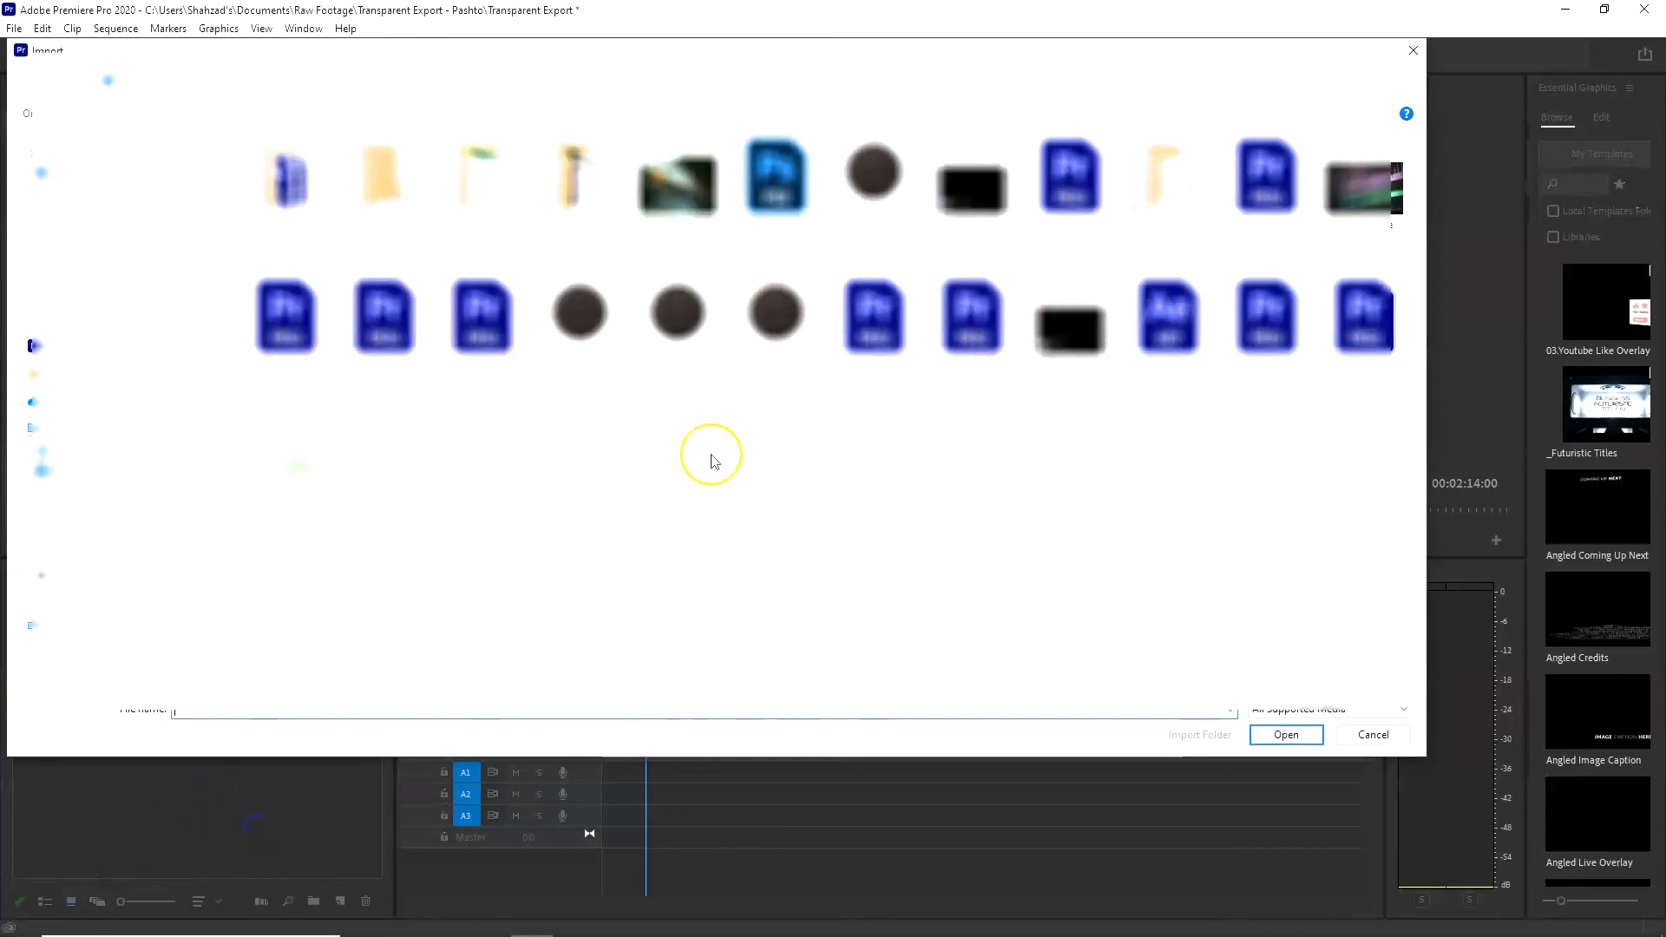
double_click(290, 475)
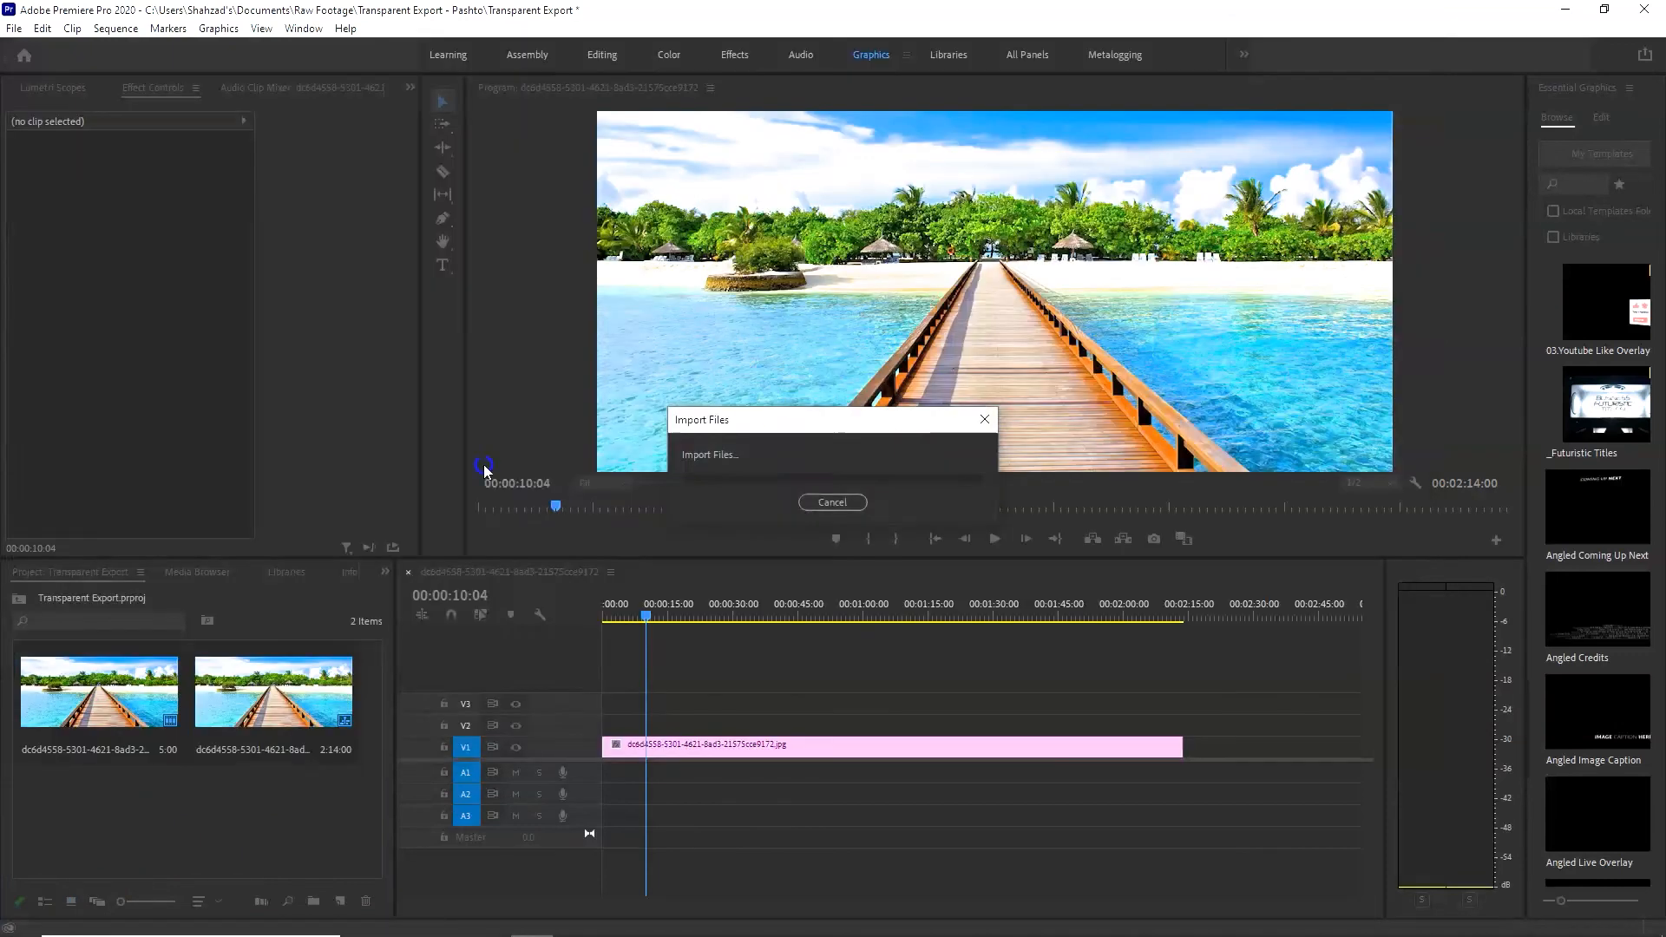
click(327, 165)
click(291, 146)
click(342, 178)
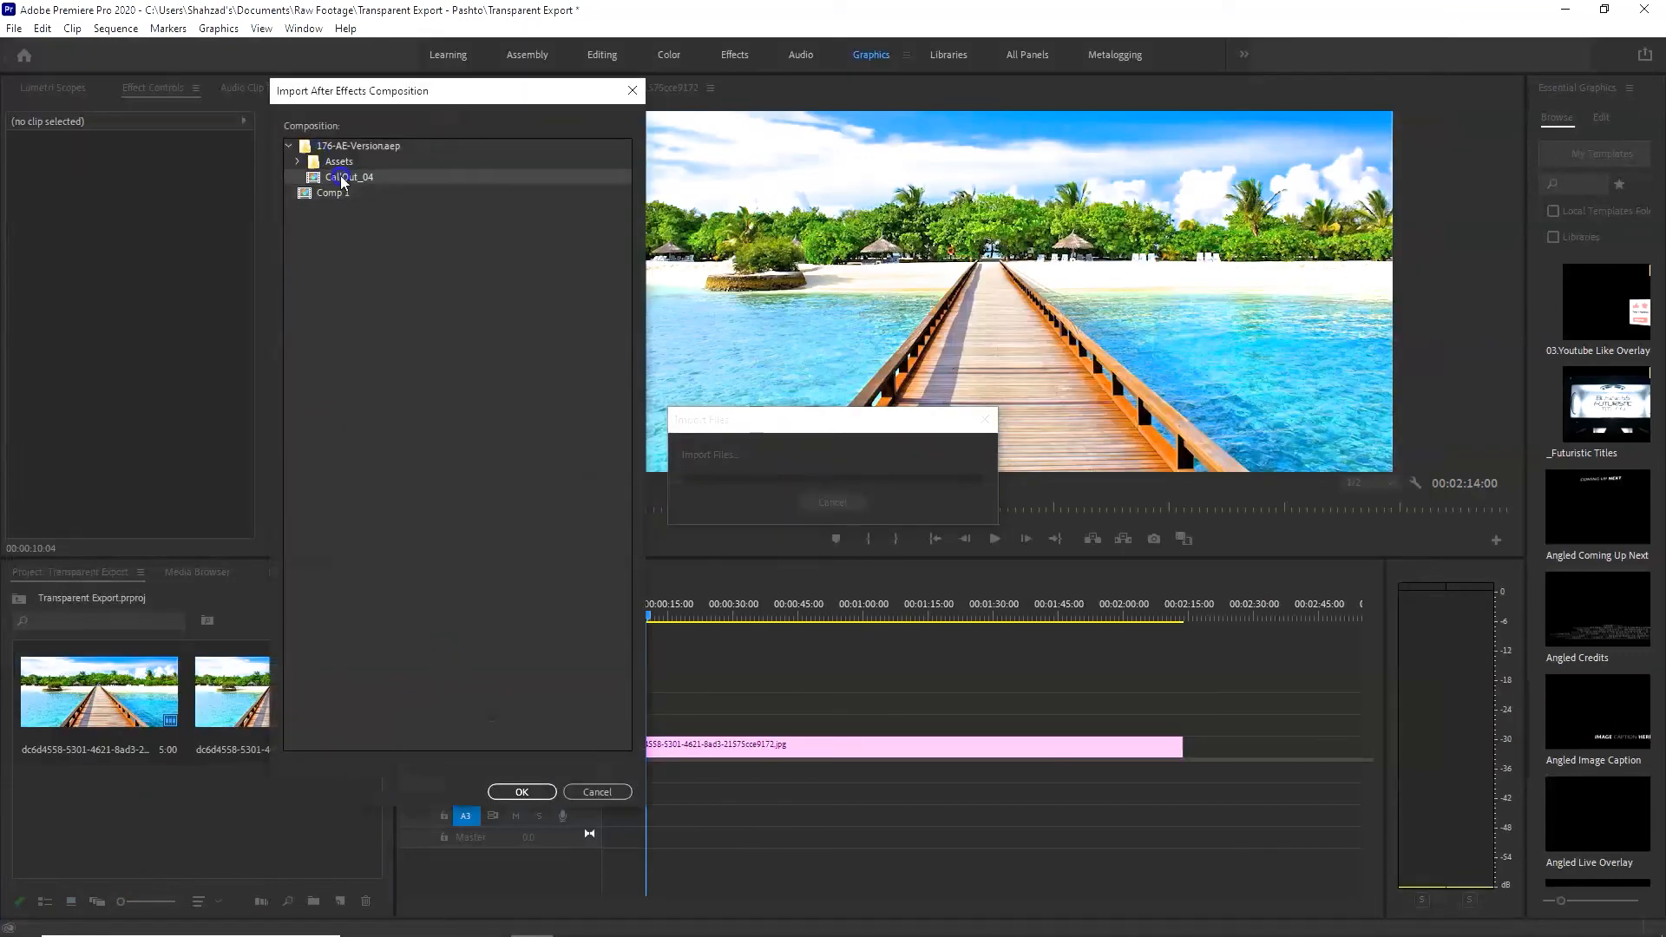
click(522, 788)
drag(302, 694, 625, 725)
- Scrub through the CallOut_04 clip, render the sequence preview, and play it until 00:00:09:07
click(612, 607)
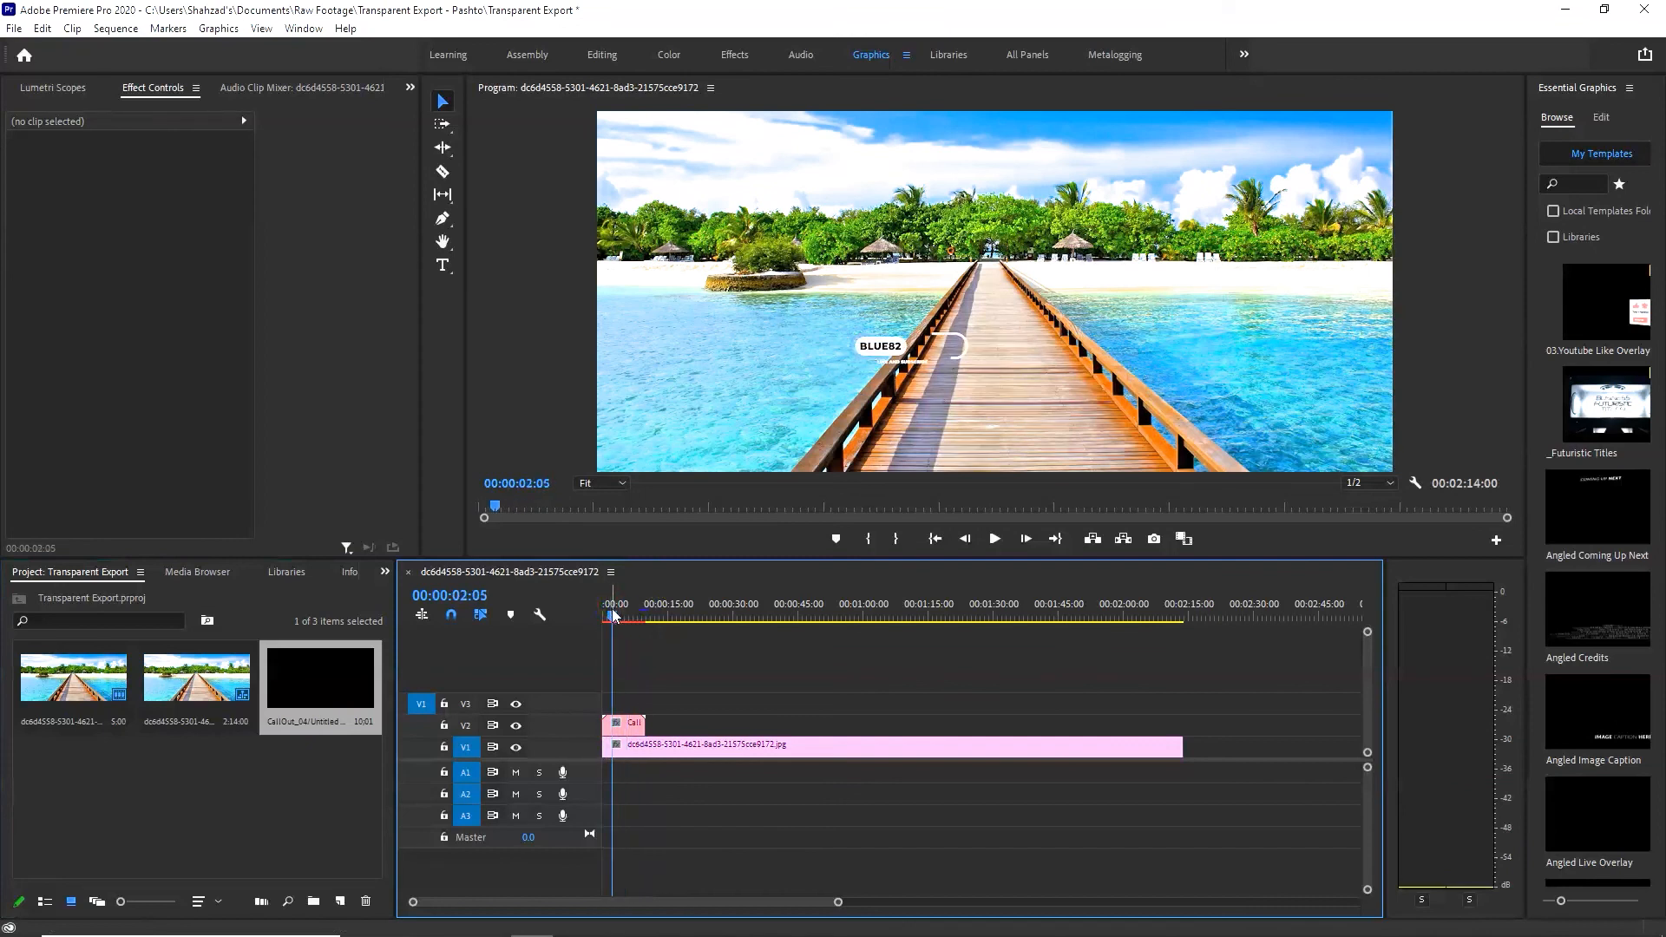
click(609, 617)
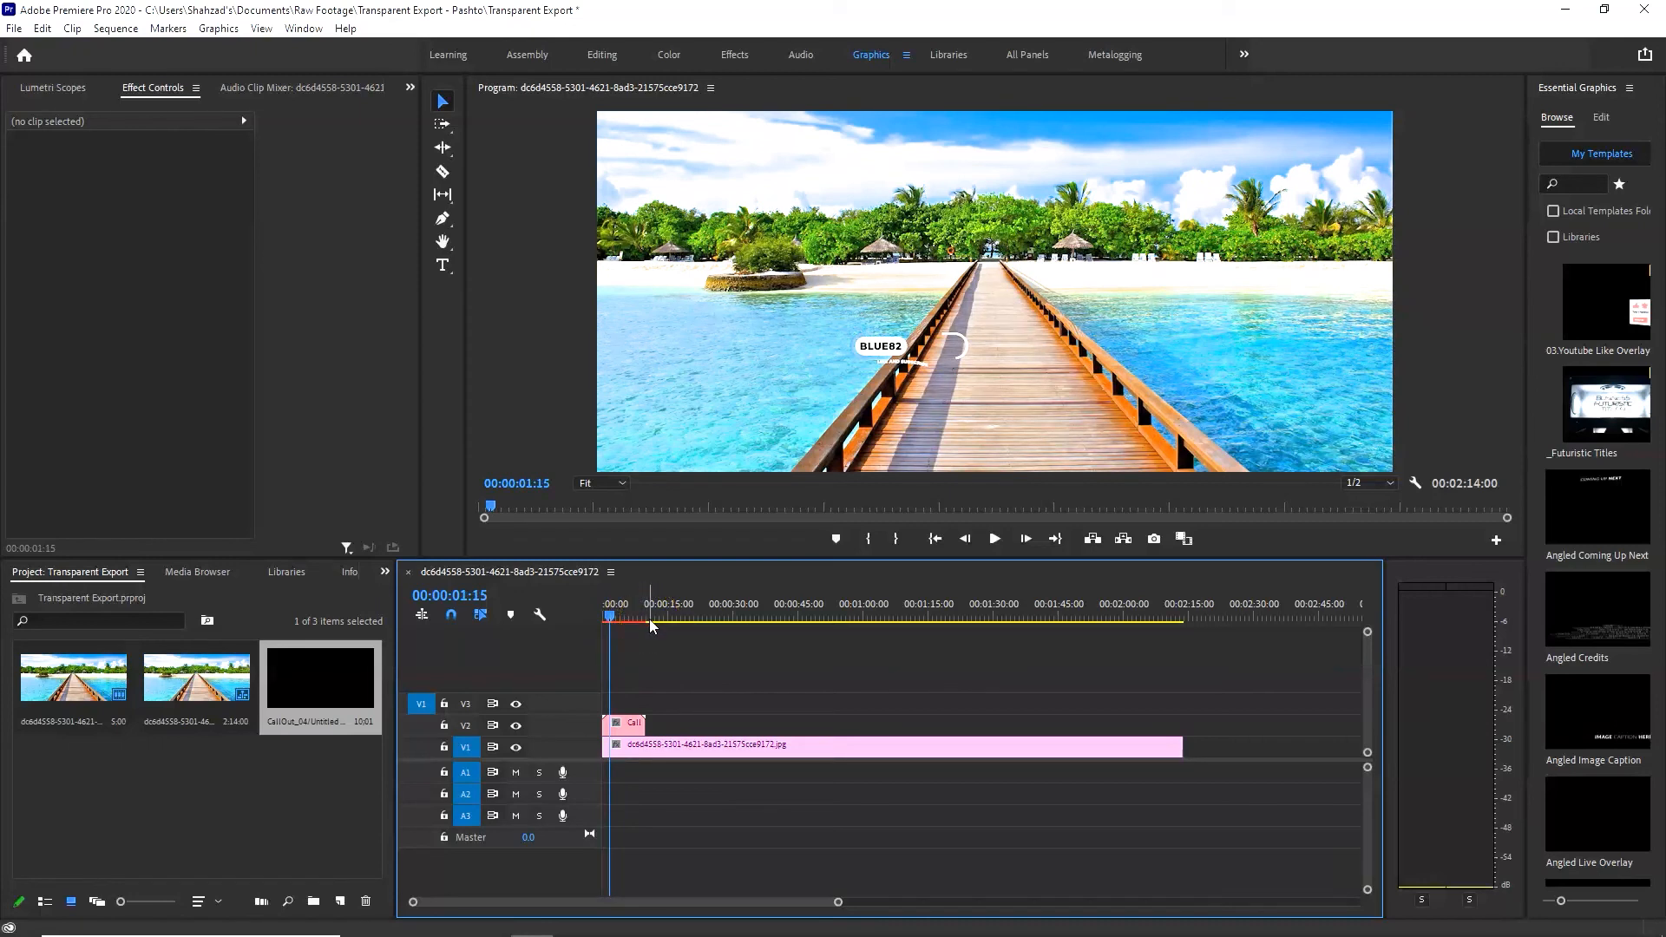
key(Return)
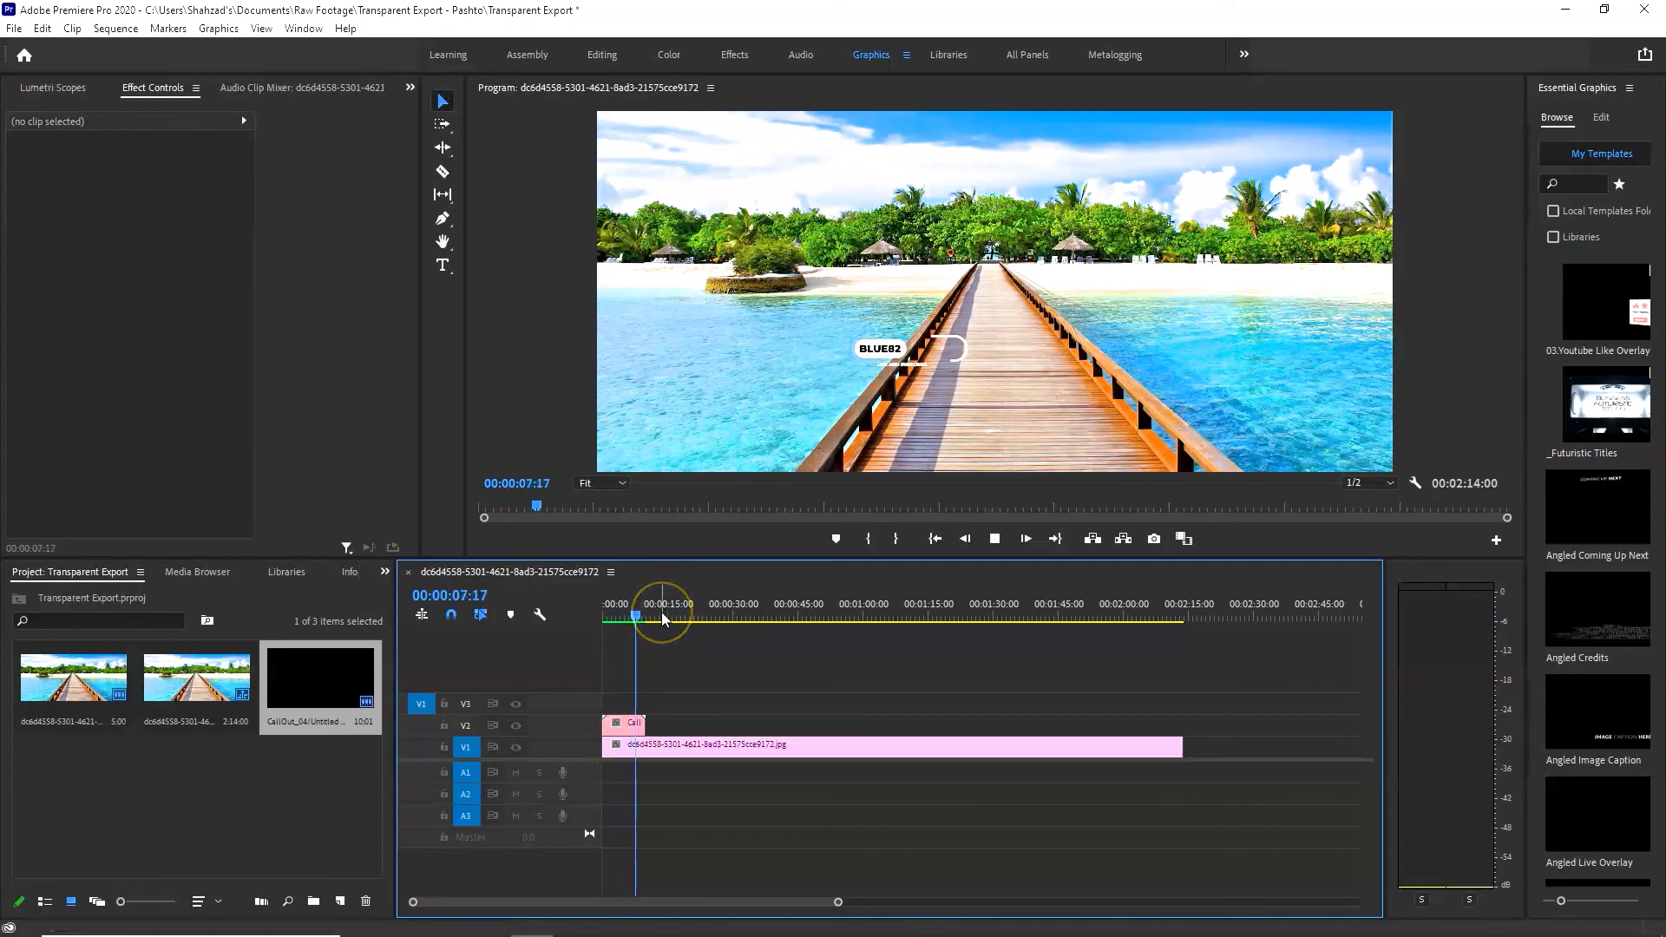
key(space)
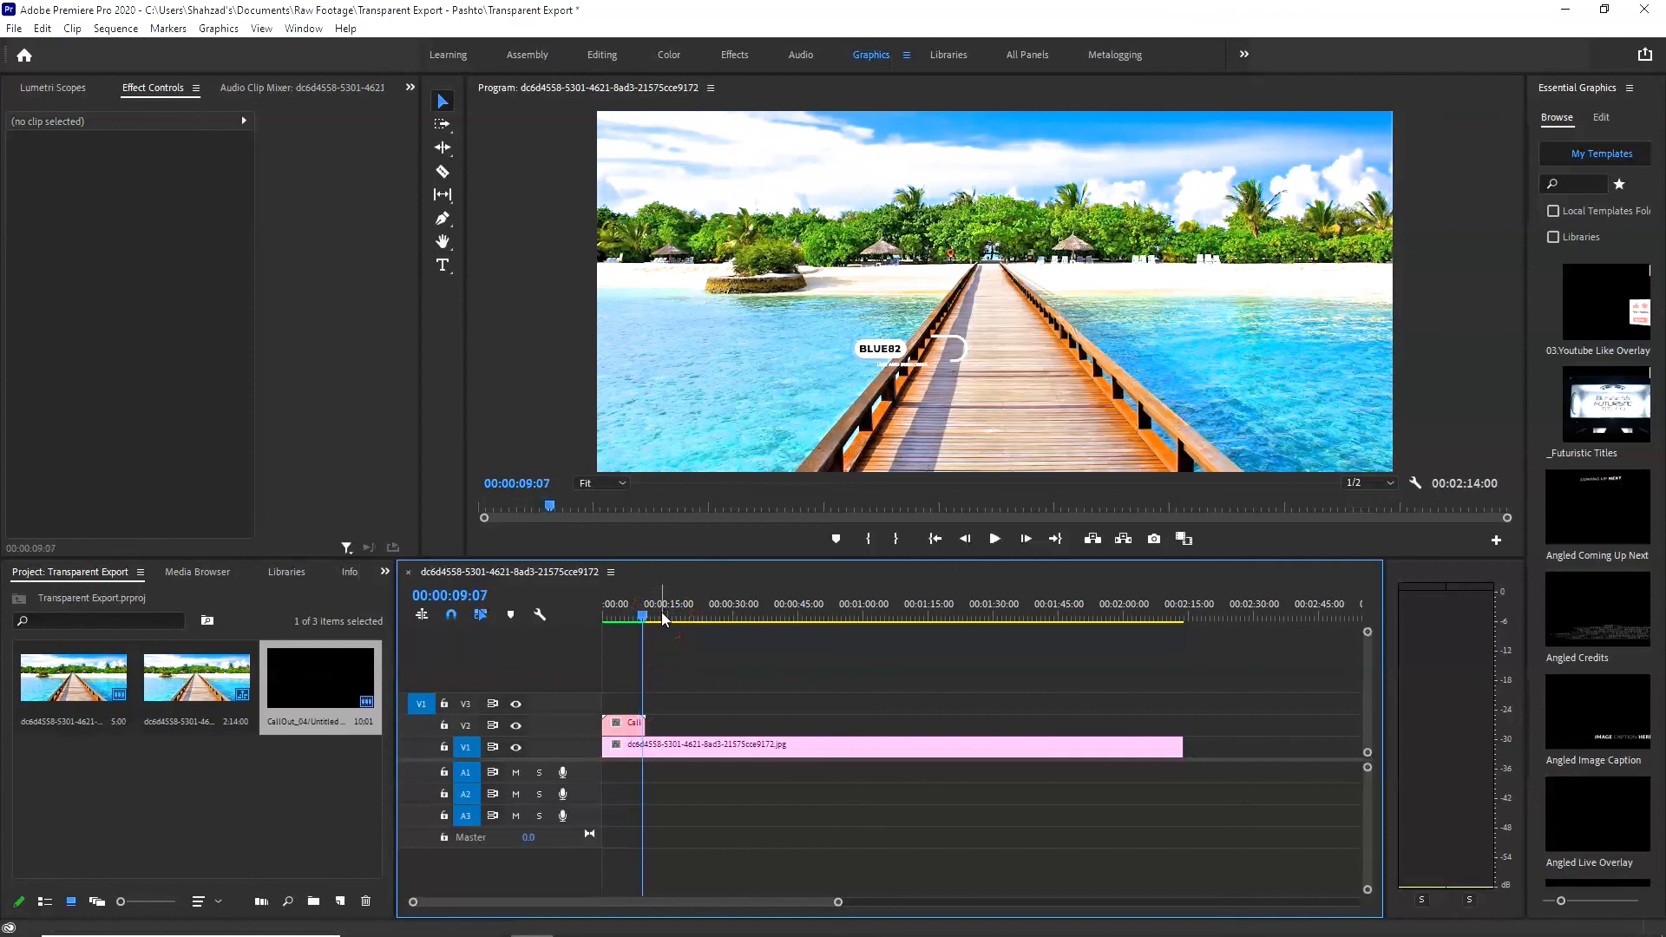
- Set the CallOut_04 clip's scale to 166 and its position to 3241, 1243
click(632, 725)
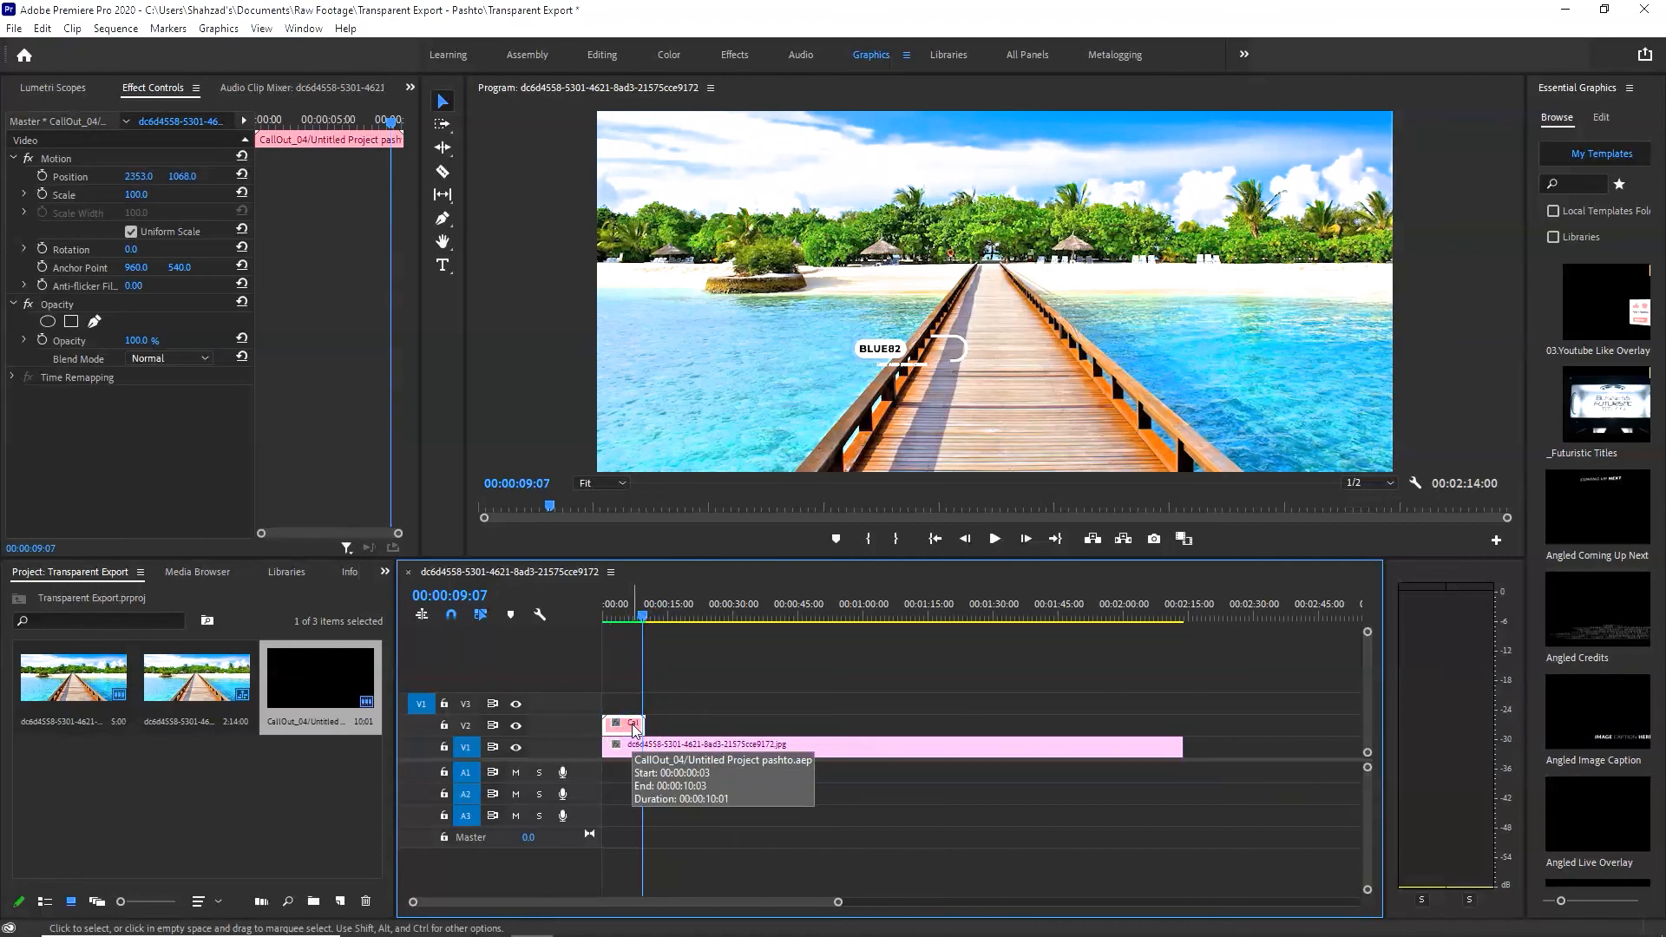
click(101, 183)
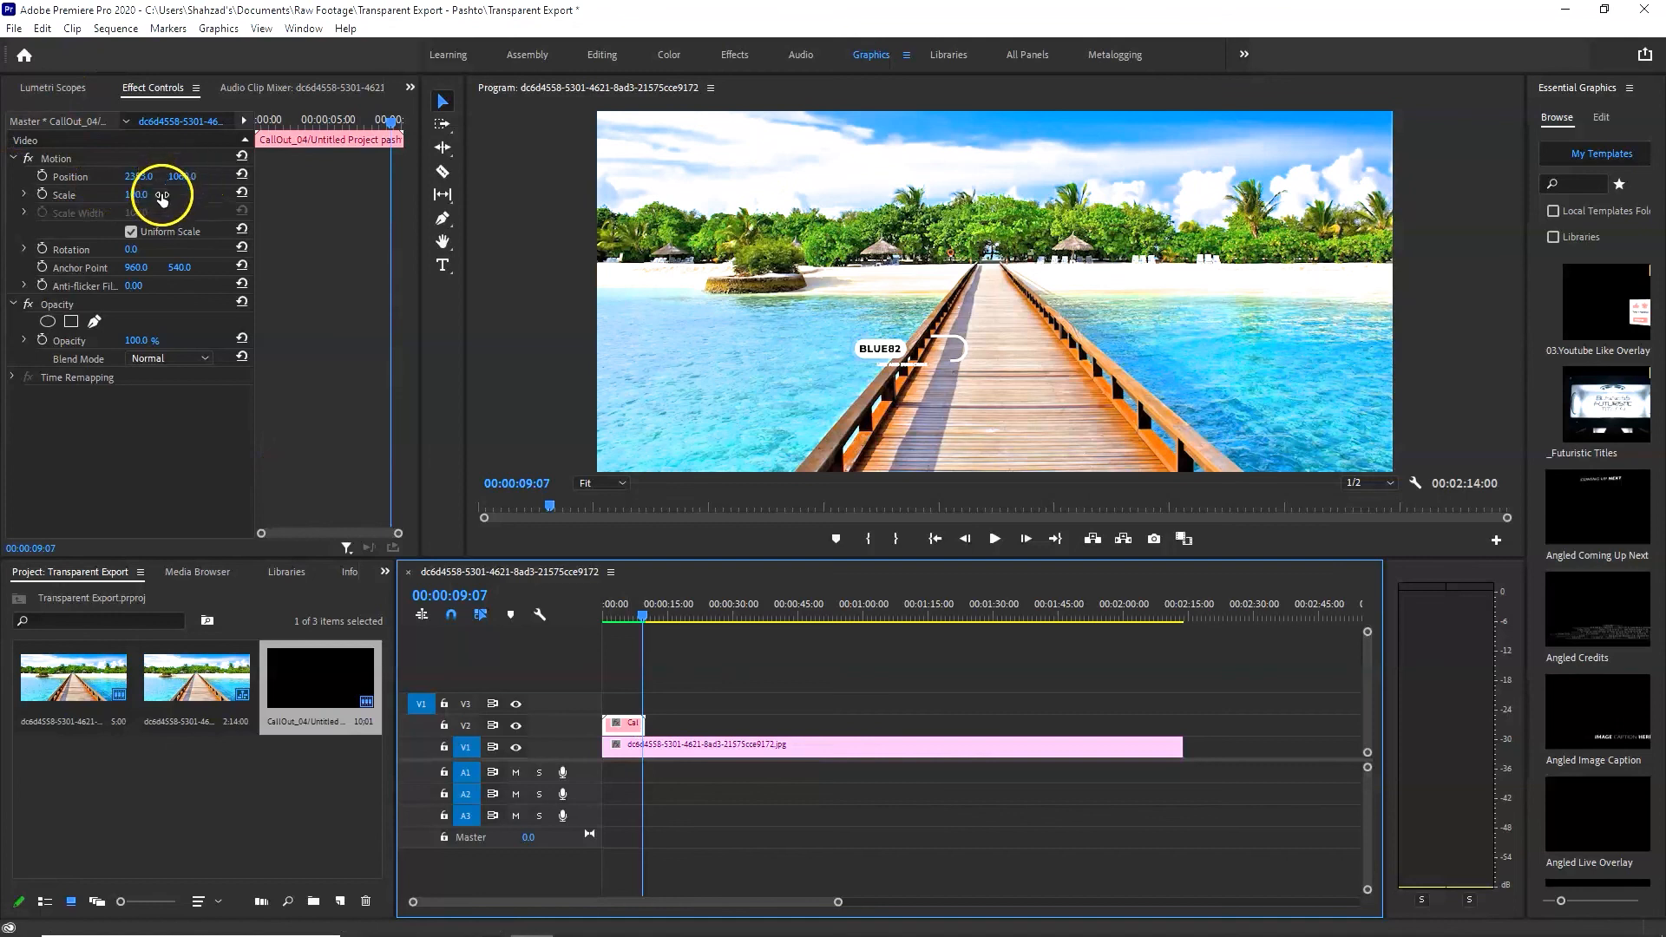
drag(141, 201, 1509, 219)
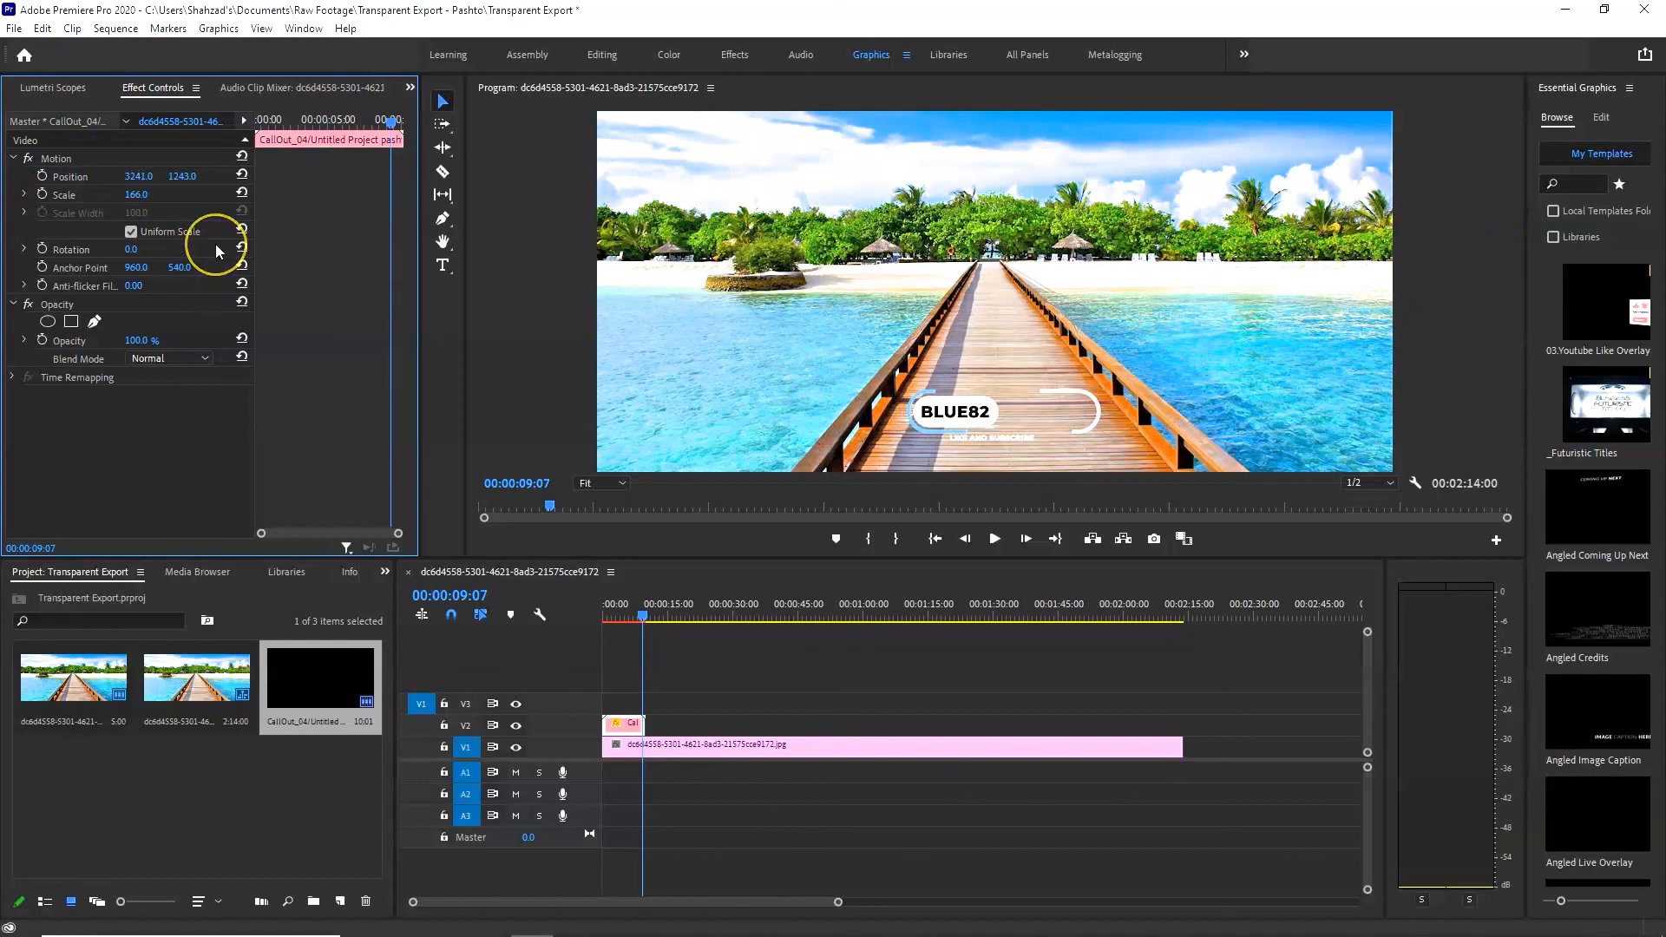